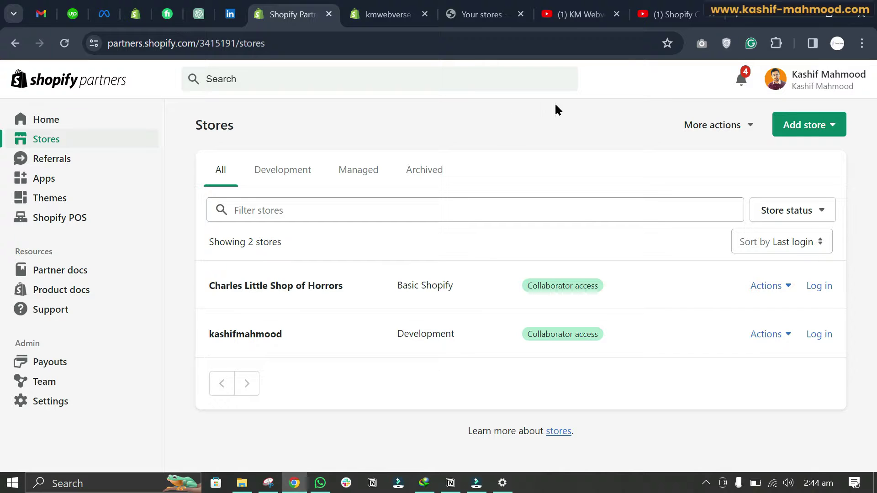
Step: From the Partners tab, log in to the development store's admin in a new tab
{"action": "left_click", "coordinate": [670, 14]}
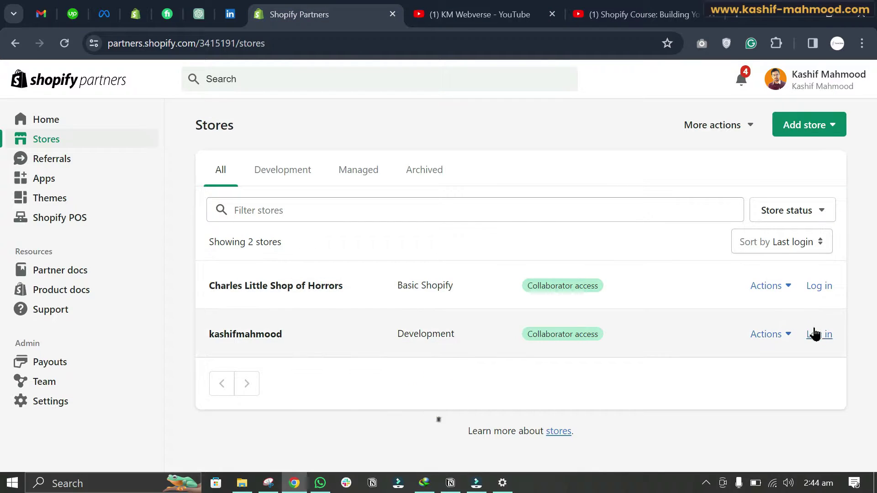
{"action": "left_click", "coordinate": [823, 338]}
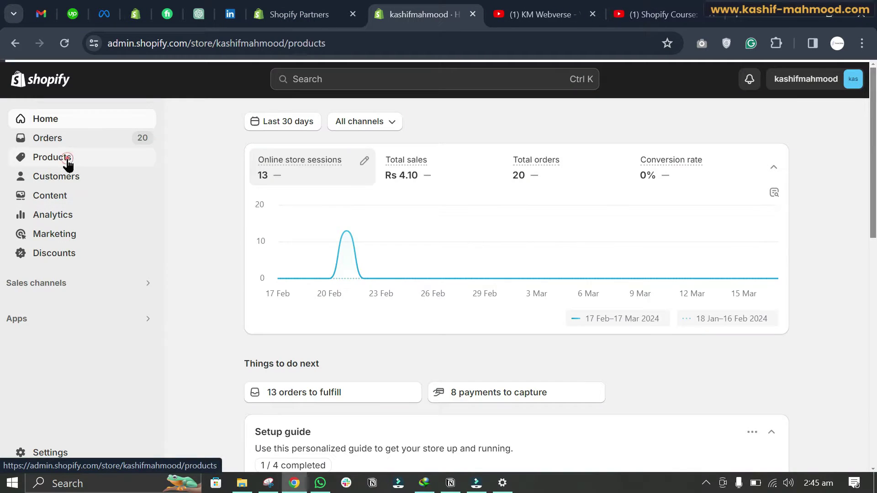
Step: Open the store's Products list, then switch to the YouTube Shopify Course playlist tab
{"action": "left_click", "coordinate": [66, 158]}
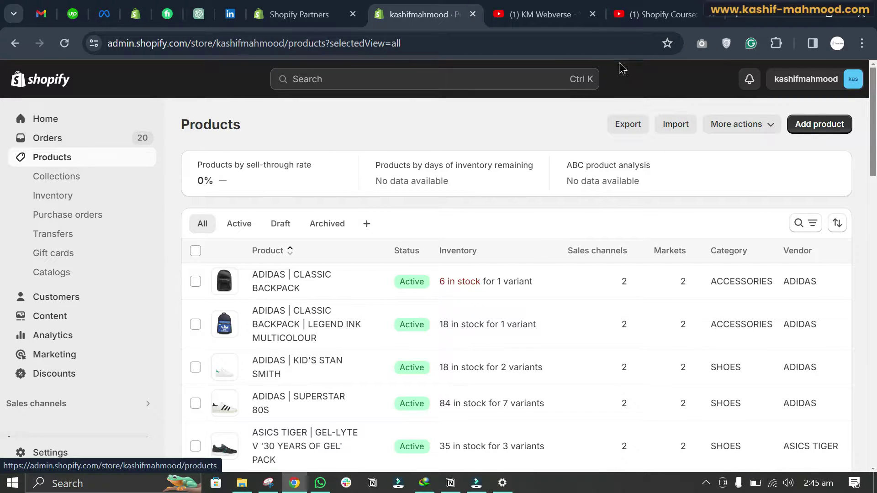
{"action": "left_click", "coordinate": [658, 14]}
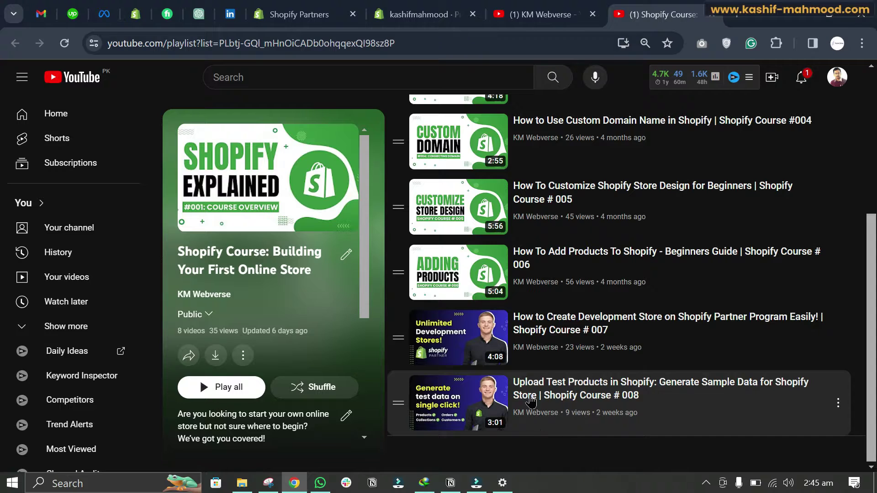
Step: Open the full Shopify Tutorials playlist on the KM Webverse channel, then return to the admin Products list
{"action": "key", "text": "ctrl+shift+Tab"}
{"action": "key", "text": "ctrl+shift+Tab"}
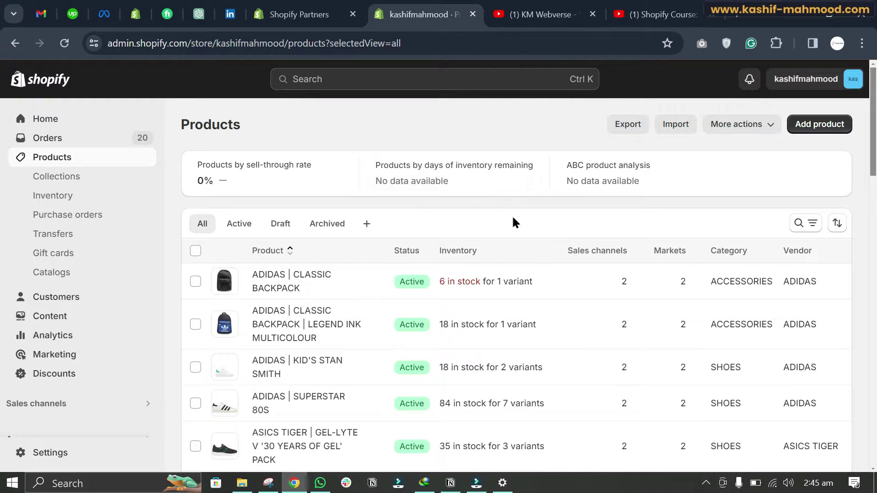
{"action": "key", "text": "ctrl+Tab"}
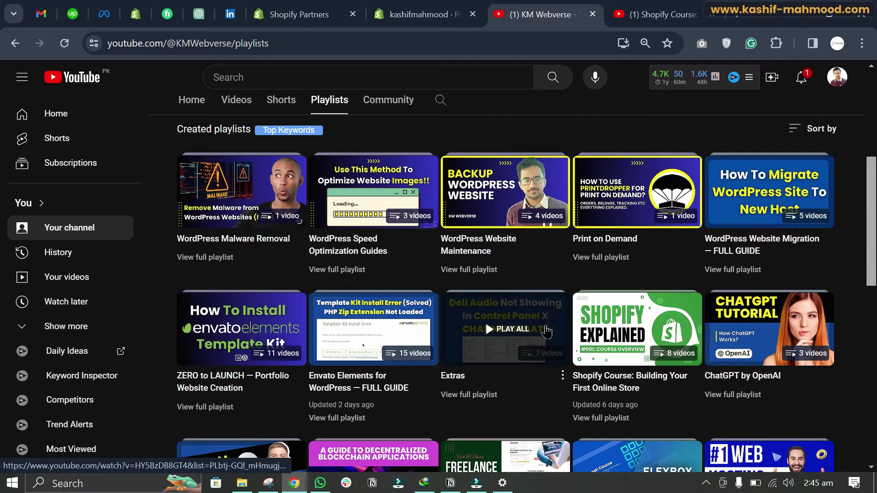
{"action": "scroll", "coordinate": [530, 302], "scroll_direction": "down", "scroll_amount": 3}
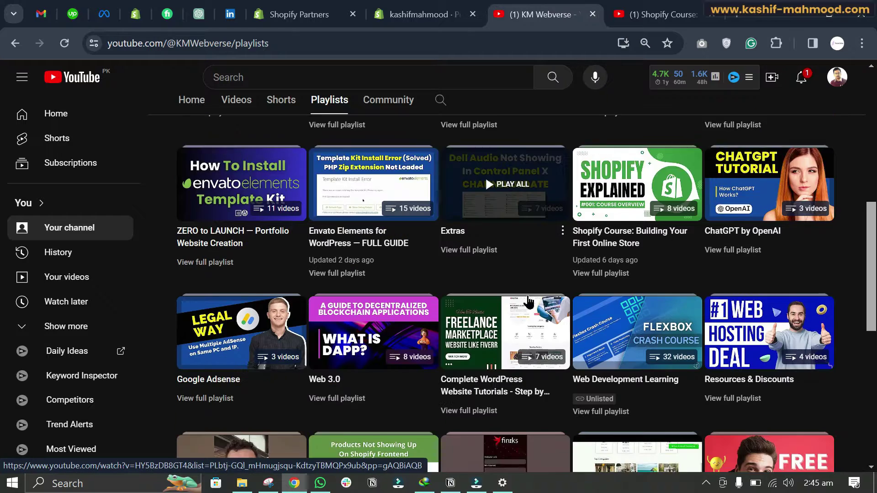
{"action": "scroll", "coordinate": [529, 301], "scroll_direction": "down", "scroll_amount": 4}
{"action": "left_click", "coordinate": [346, 339]}
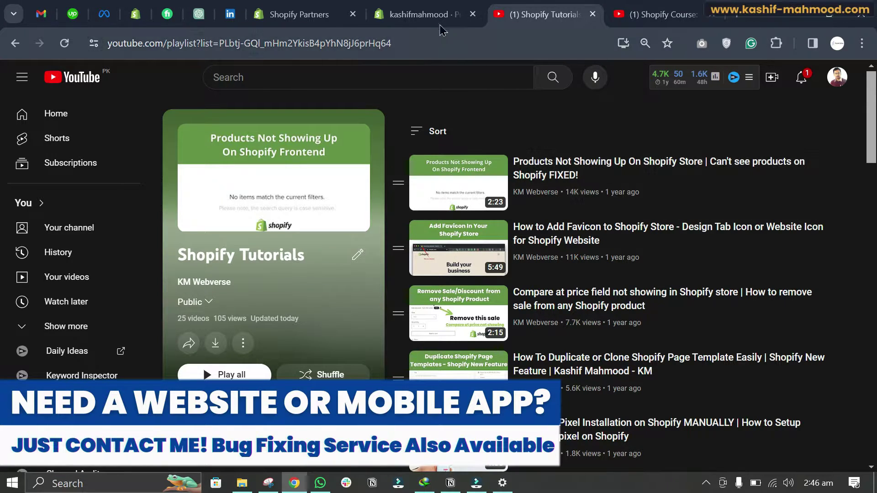
{"action": "left_click", "coordinate": [422, 14]}
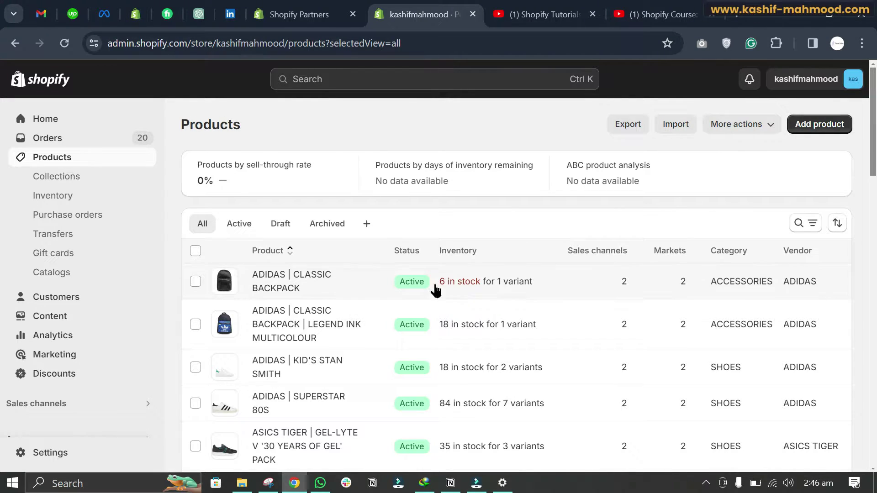
Step: Open Collections to list WOMEN, MEN, HERSCHEL, DR MARTENS and the other collections
{"action": "left_click", "coordinate": [54, 181]}
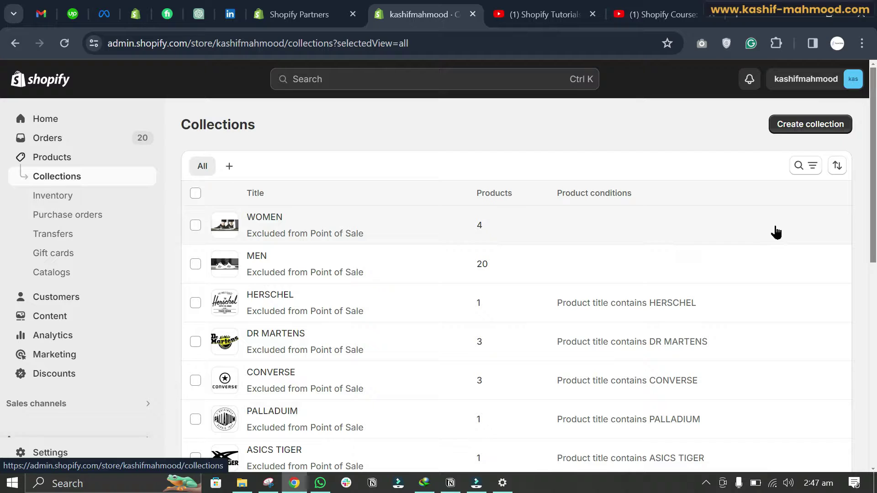
{"action": "scroll", "coordinate": [868, 233], "scroll_direction": "down", "scroll_amount": 1}
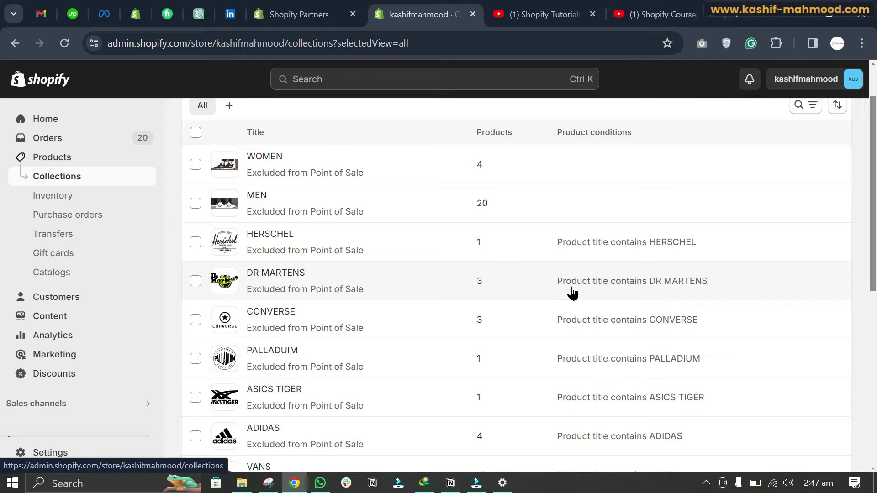
{"action": "scroll", "coordinate": [640, 288], "scroll_direction": "down", "scroll_amount": 4}
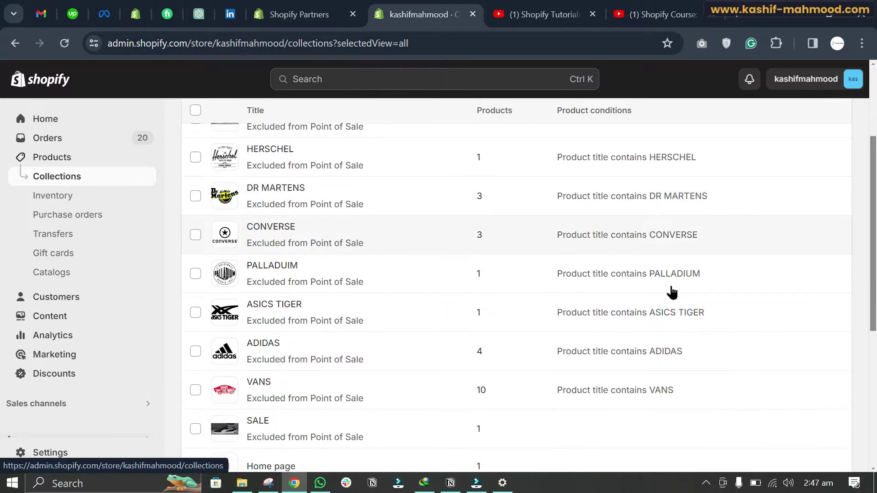
{"action": "scroll", "coordinate": [665, 306], "scroll_direction": "up", "scroll_amount": 4}
{"action": "scroll", "coordinate": [667, 274], "scroll_direction": "down", "scroll_amount": 1}
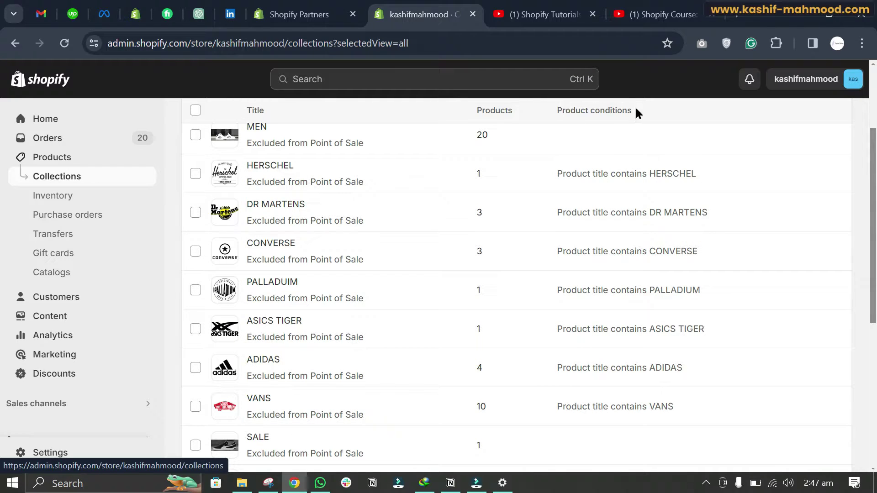
{"action": "scroll", "coordinate": [662, 191], "scroll_direction": "up", "scroll_amount": 3}
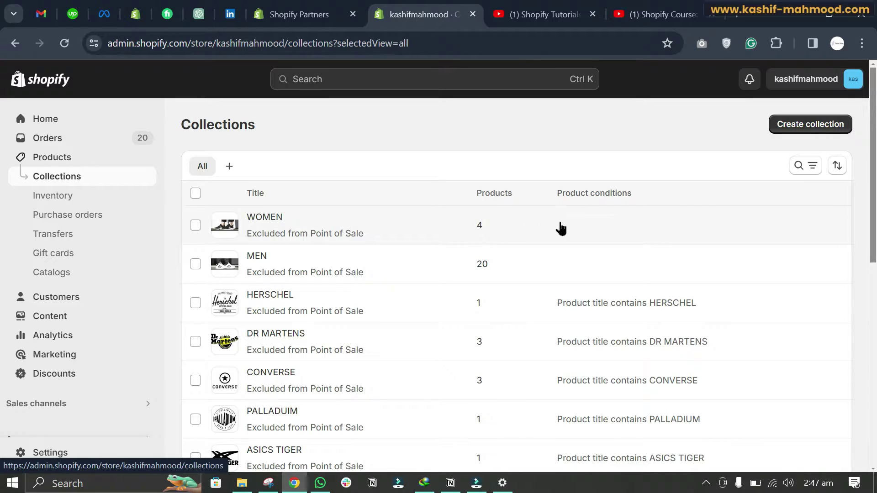
Step: Add the CONVERSE | TODDLER CHUCK TAYLOR All Star Axel Mid to the WOMEN collection
{"action": "left_click", "coordinate": [592, 227]}
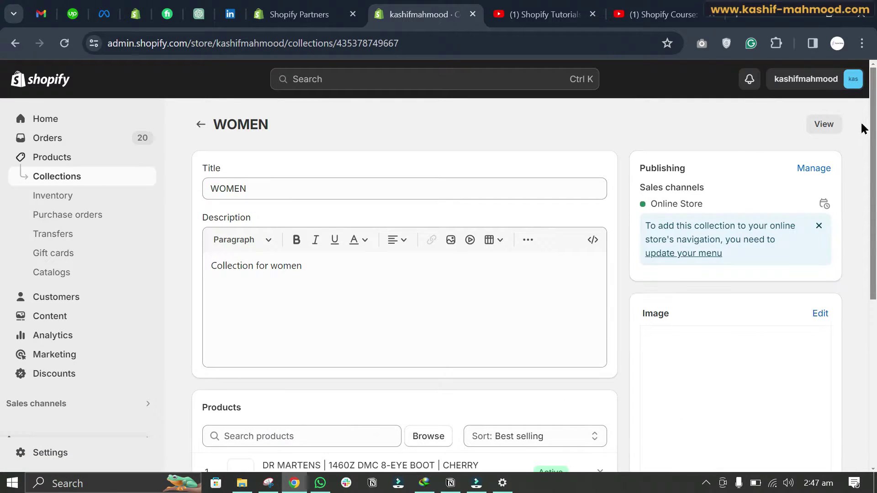
{"action": "scroll", "coordinate": [4, 196], "scroll_direction": "down", "scroll_amount": 4}
{"action": "scroll", "coordinate": [2, 252], "scroll_direction": "down", "scroll_amount": 1}
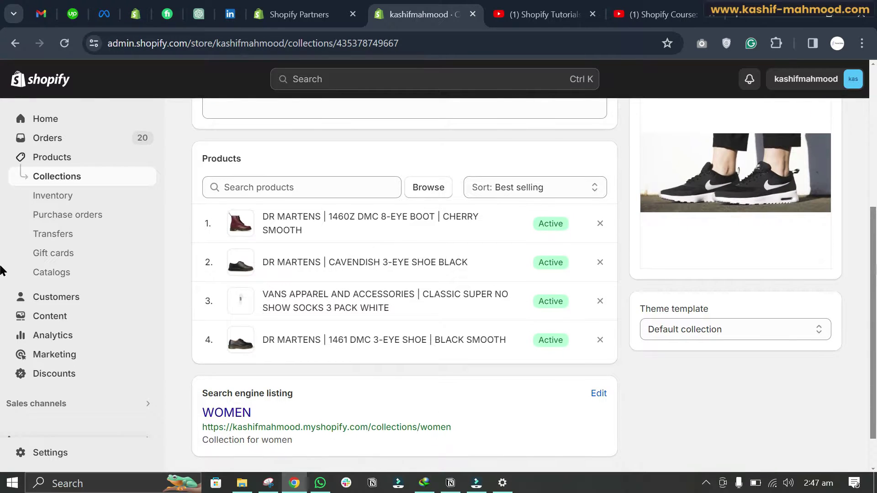
{"action": "left_click", "coordinate": [424, 187]}
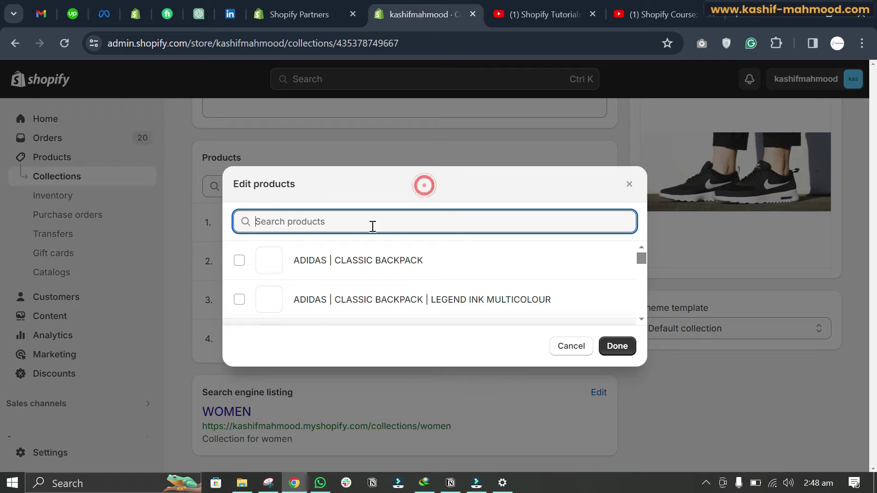
{"action": "scroll", "coordinate": [568, 284], "scroll_direction": "down", "scroll_amount": 5}
{"action": "scroll", "coordinate": [569, 284], "scroll_direction": "down", "scroll_amount": 1}
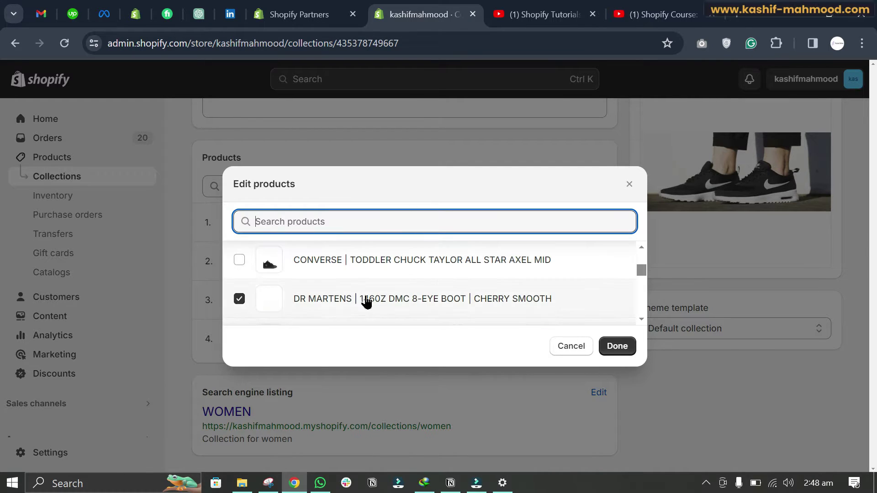
{"action": "left_click", "coordinate": [238, 259]}
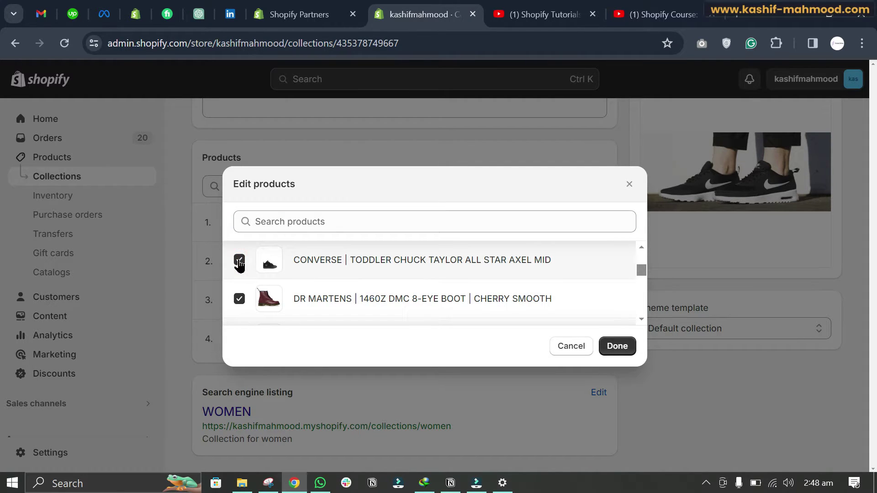
{"action": "left_click", "coordinate": [238, 260]}
{"action": "left_click", "coordinate": [239, 260]}
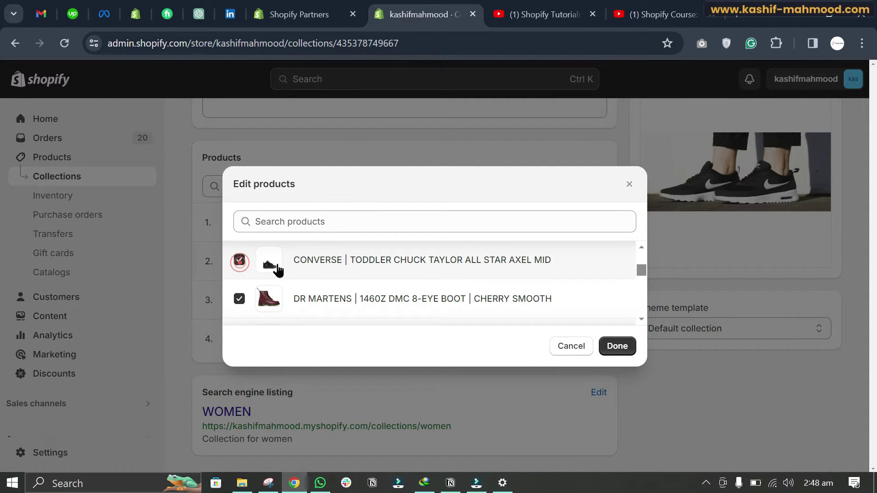
{"action": "left_click", "coordinate": [610, 347]}
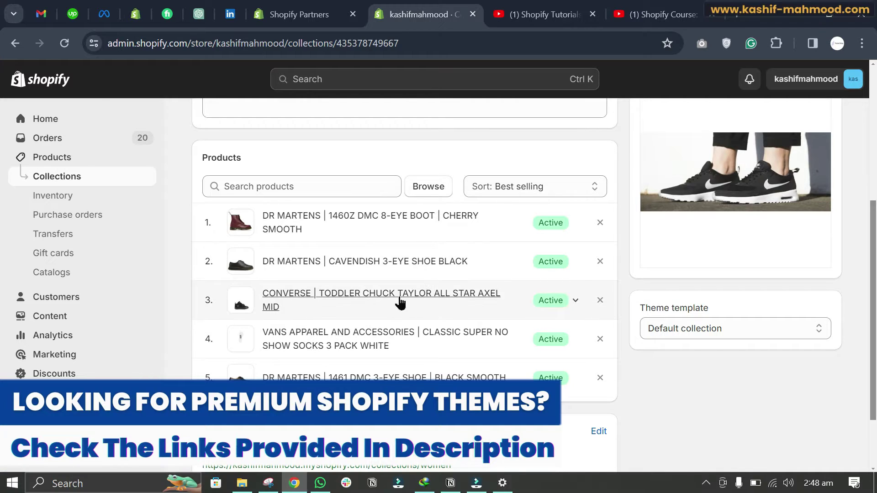
Step: Remove the VANS socks from the WOMEN collection
{"action": "left_click", "coordinate": [602, 339]}
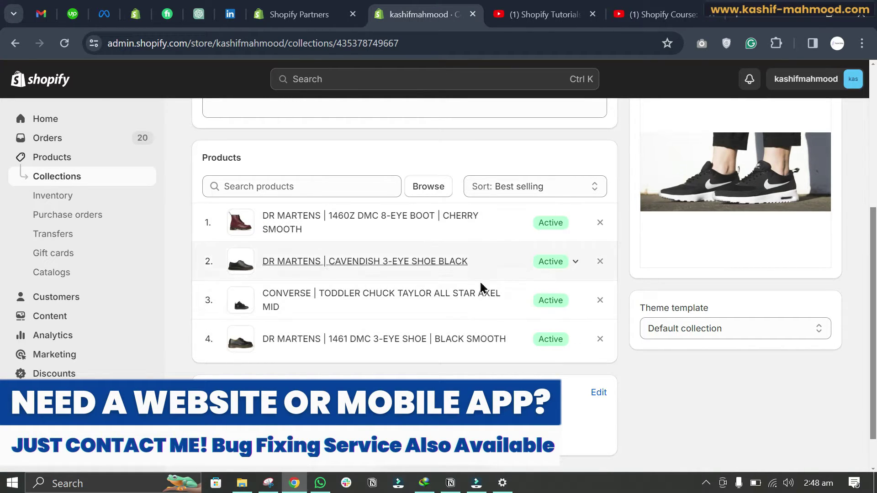
{"action": "scroll", "coordinate": [656, 352], "scroll_direction": "up", "scroll_amount": 5}
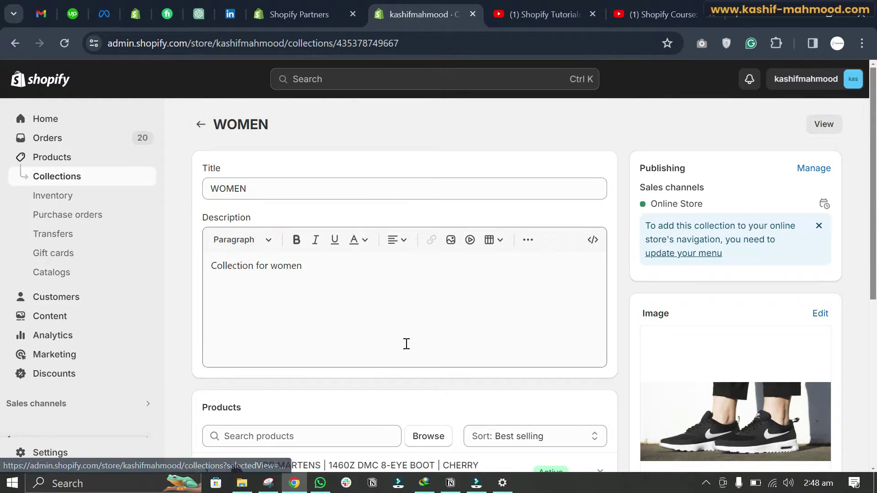
{"action": "scroll", "coordinate": [397, 343], "scroll_direction": "down", "scroll_amount": 3}
{"action": "scroll", "coordinate": [399, 360], "scroll_direction": "down", "scroll_amount": 2}
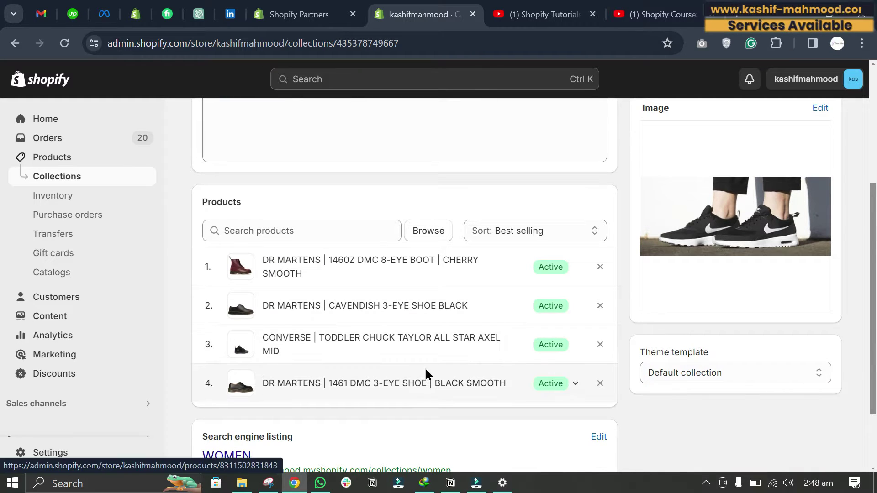
{"action": "scroll", "coordinate": [371, 311], "scroll_direction": "up", "scroll_amount": 5}
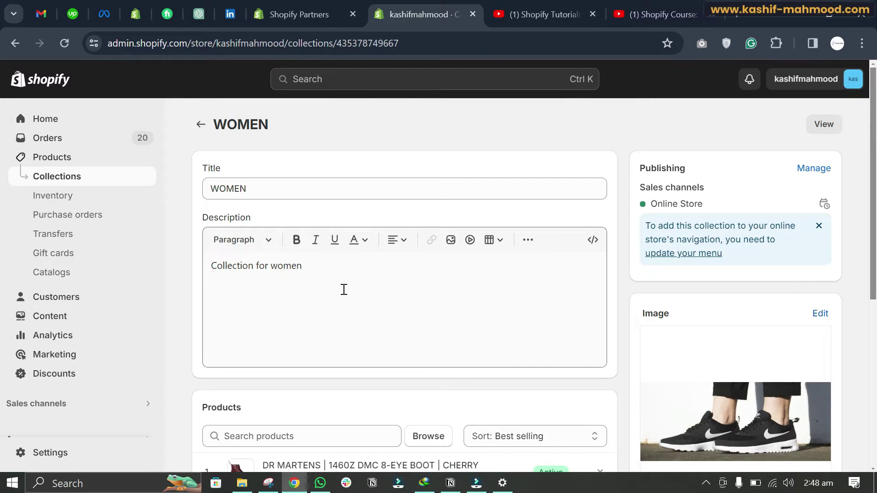
Step: In the DR MARTENS collection, add a second condition: Product tag is equal to
{"action": "left_click", "coordinate": [201, 124]}
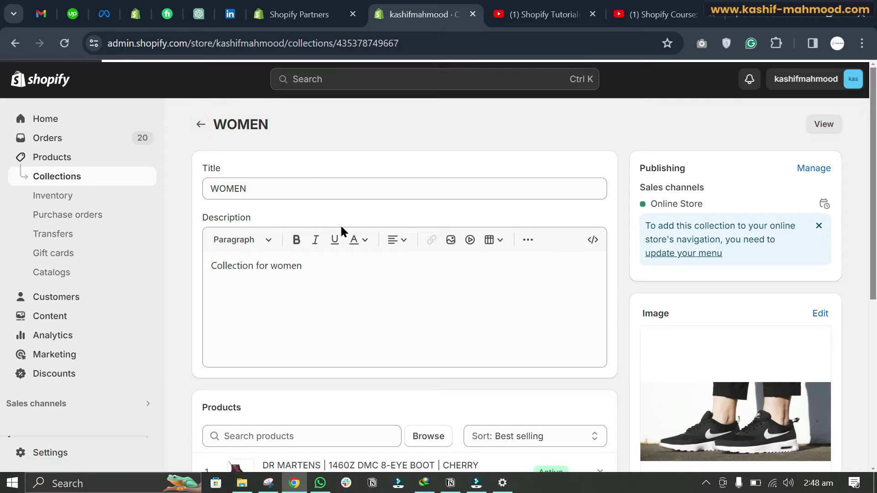
{"action": "scroll", "coordinate": [283, 300], "scroll_direction": "down", "scroll_amount": 3}
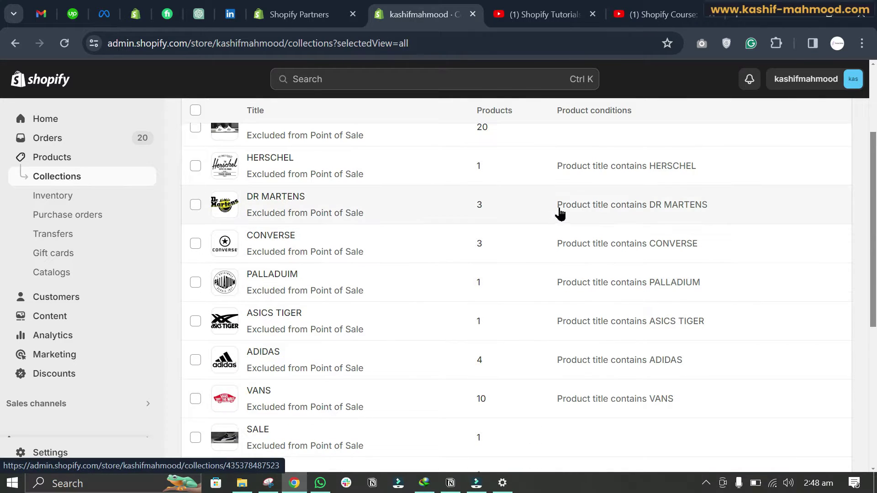
{"action": "left_click", "coordinate": [284, 199]}
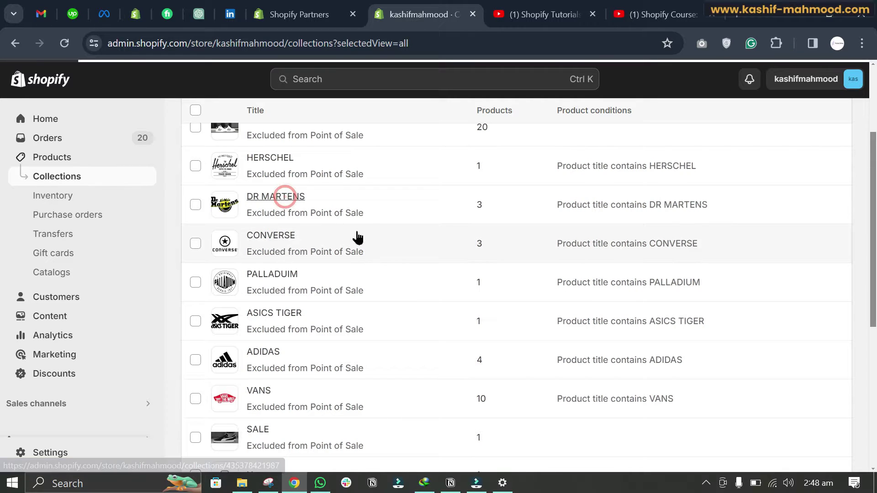
{"action": "scroll", "coordinate": [287, 237], "scroll_direction": "down", "scroll_amount": 8}
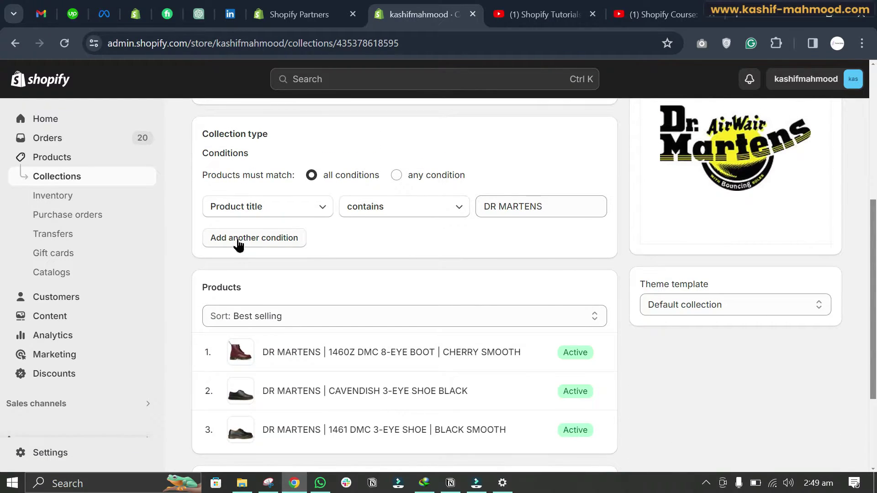
{"action": "left_click", "coordinate": [237, 244]}
{"action": "left_click", "coordinate": [388, 240]}
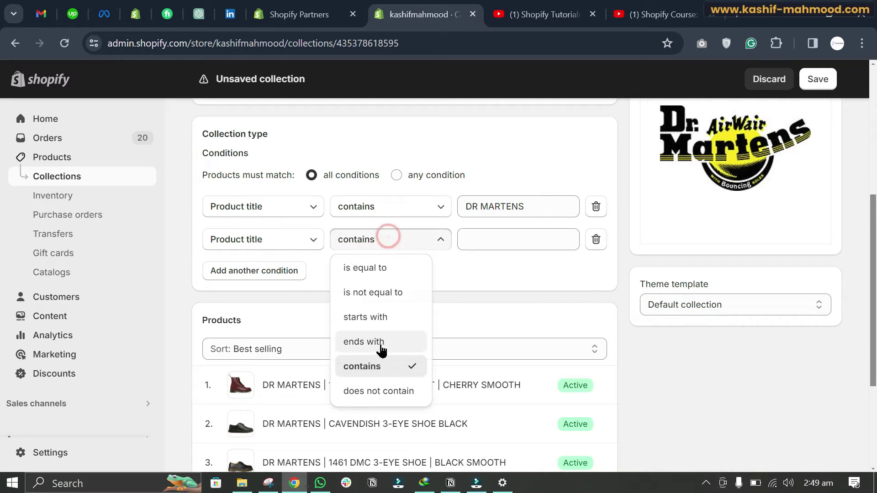
{"action": "left_click", "coordinate": [276, 243]}
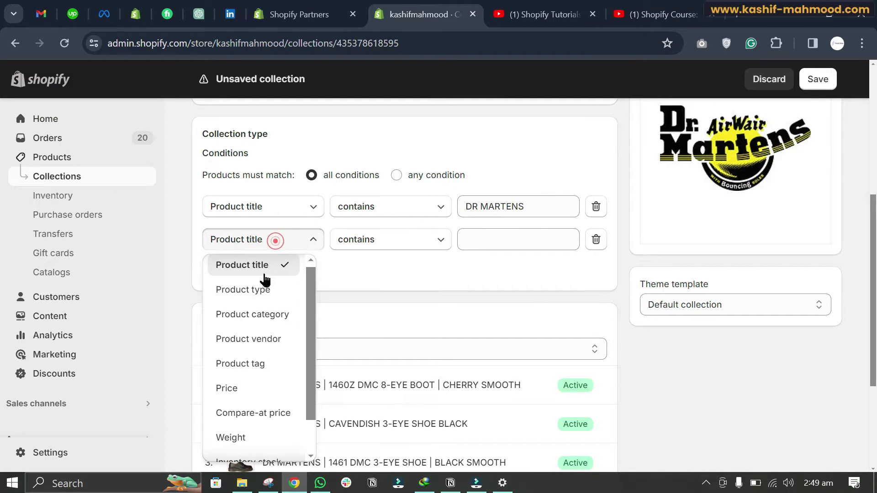
{"action": "scroll", "coordinate": [251, 389], "scroll_direction": "down", "scroll_amount": 2}
{"action": "left_click", "coordinate": [250, 328]}
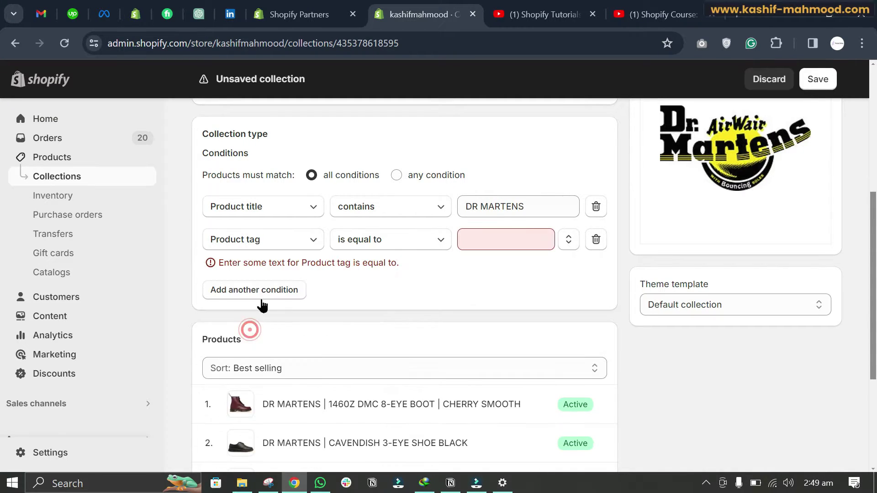
{"action": "left_click", "coordinate": [397, 240]}
Step: Enter 'test' as the tag value and save the DR MARTENS collection
{"action": "left_click", "coordinate": [508, 236]}
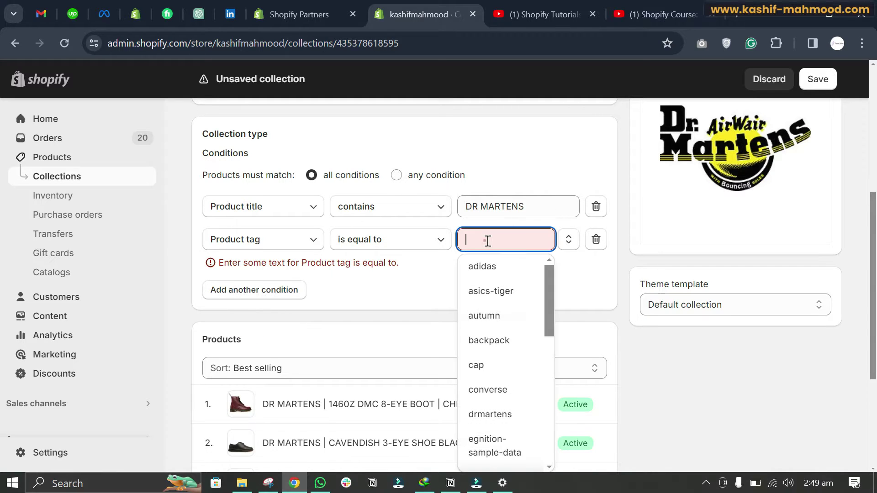
{"action": "left_click", "coordinate": [486, 240]}
{"action": "left_click", "coordinate": [481, 240]}
{"action": "left_click", "coordinate": [483, 240]}
{"action": "type", "text": "tst"}
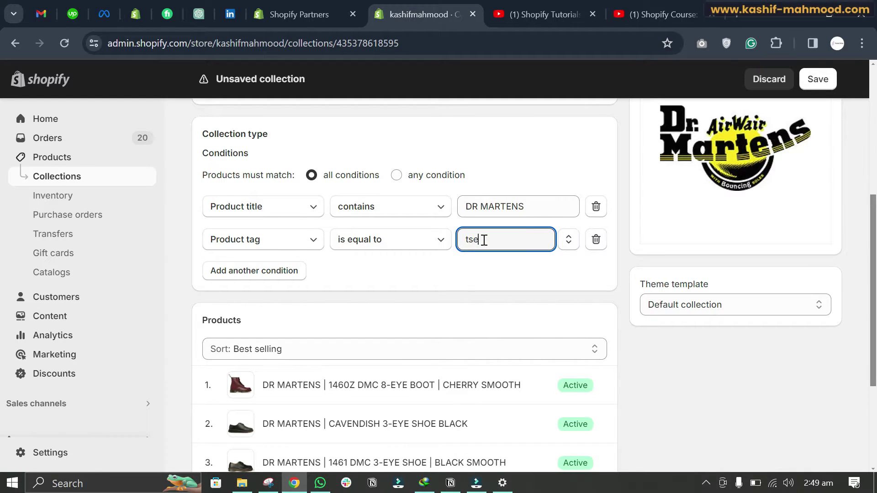
{"action": "key", "text": "BackSpace"}
{"action": "key", "text": "BackSpace"}
{"action": "type", "text": "etst"}
{"action": "left_click", "coordinate": [818, 79]}
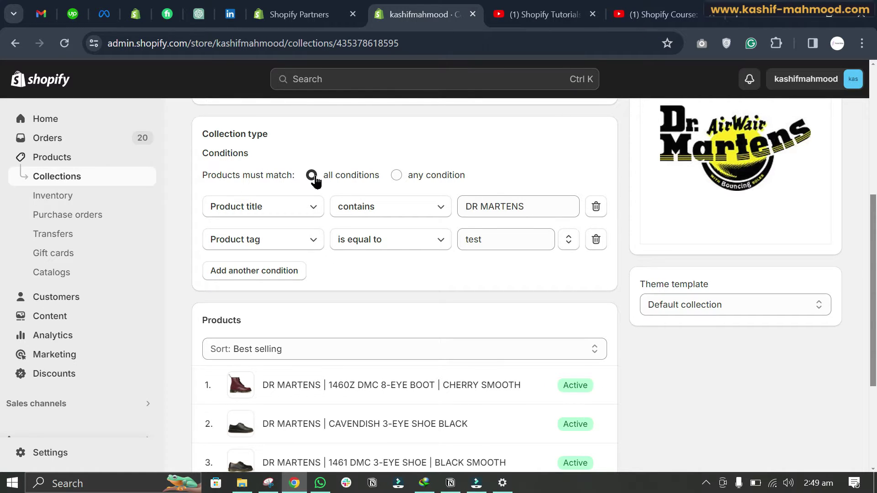
Step: Review the all-conditions rule with title DR MARTENS and tag test, then go to Products
{"action": "left_click_drag", "start_coordinate": [322, 176], "coordinate": [380, 177]}
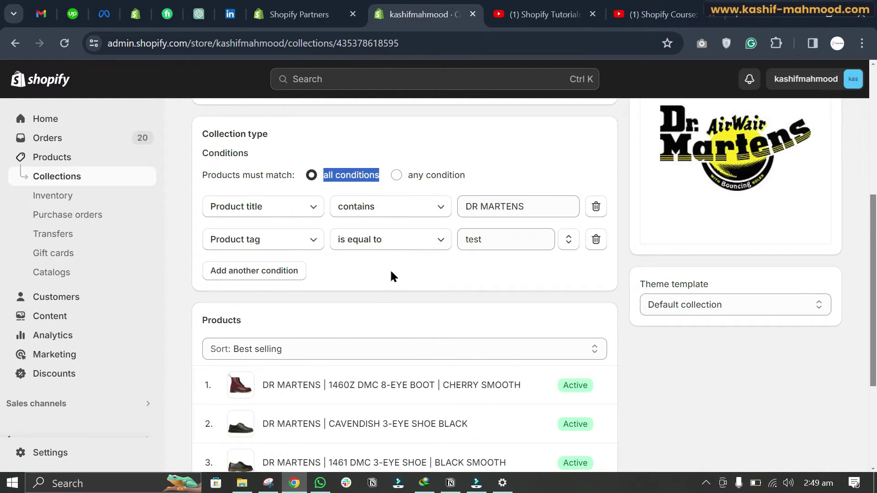
{"action": "scroll", "coordinate": [415, 280], "scroll_direction": "down", "scroll_amount": 2}
{"action": "scroll", "coordinate": [430, 277], "scroll_direction": "up", "scroll_amount": 1}
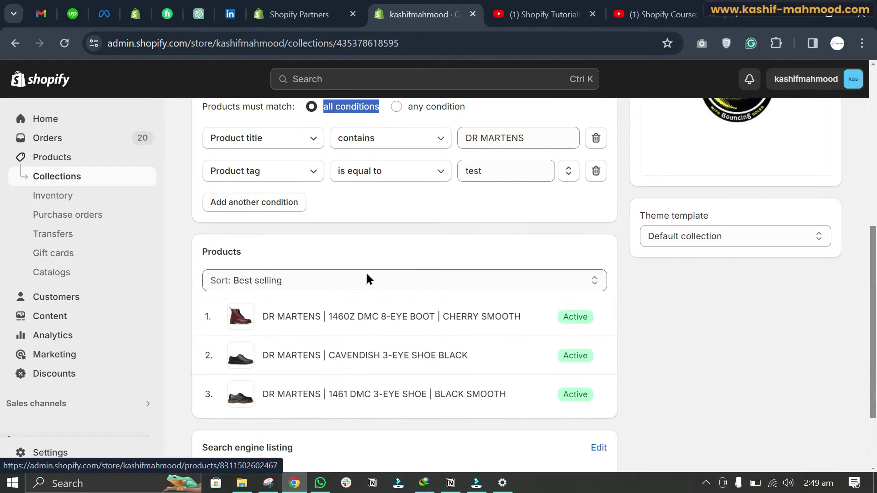
{"action": "double_click", "coordinate": [487, 173]}
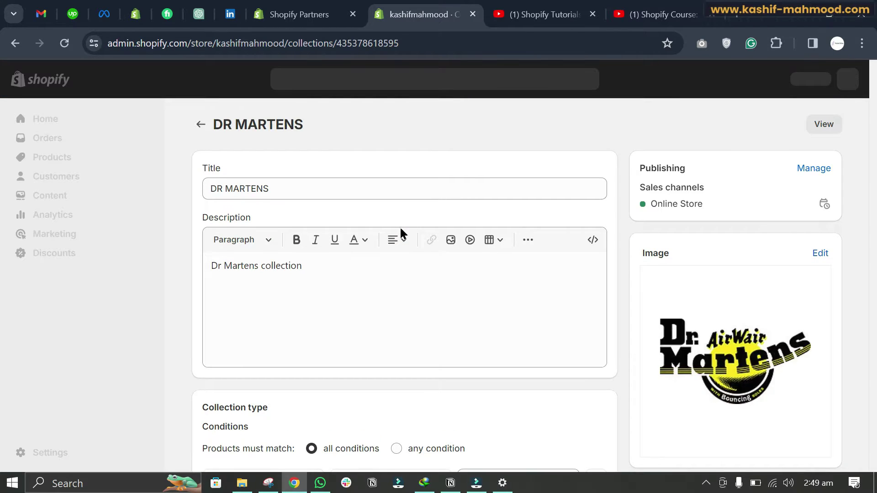
{"action": "scroll", "coordinate": [399, 226], "scroll_direction": "down", "scroll_amount": 10}
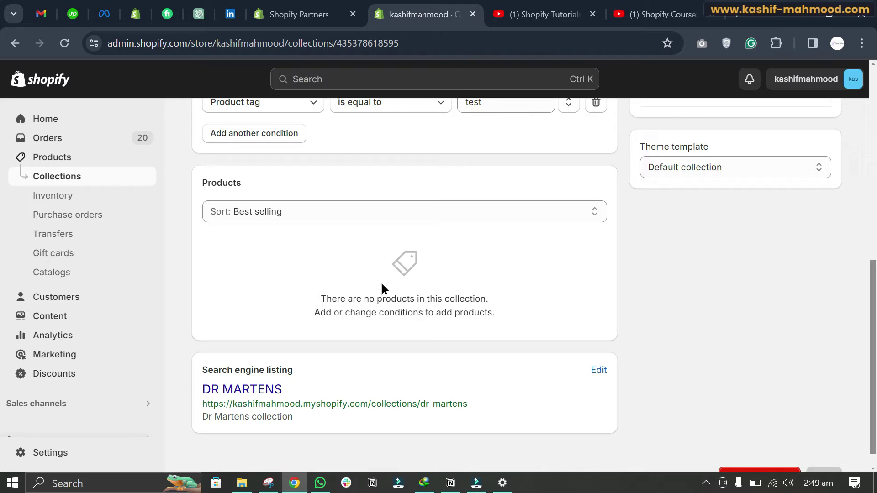
{"action": "scroll", "coordinate": [402, 288], "scroll_direction": "up", "scroll_amount": 3}
{"action": "scroll", "coordinate": [434, 308], "scroll_direction": "down", "scroll_amount": 1}
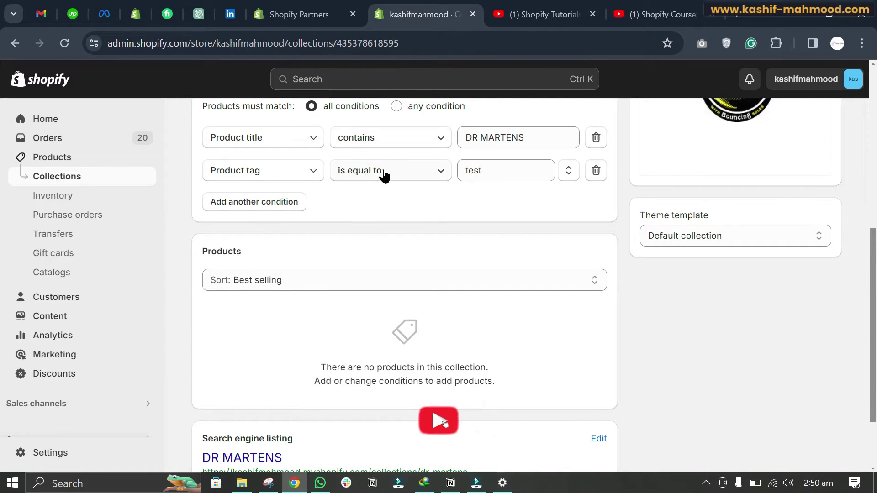
{"action": "left_click_drag", "start_coordinate": [532, 139], "coordinate": [457, 142]}
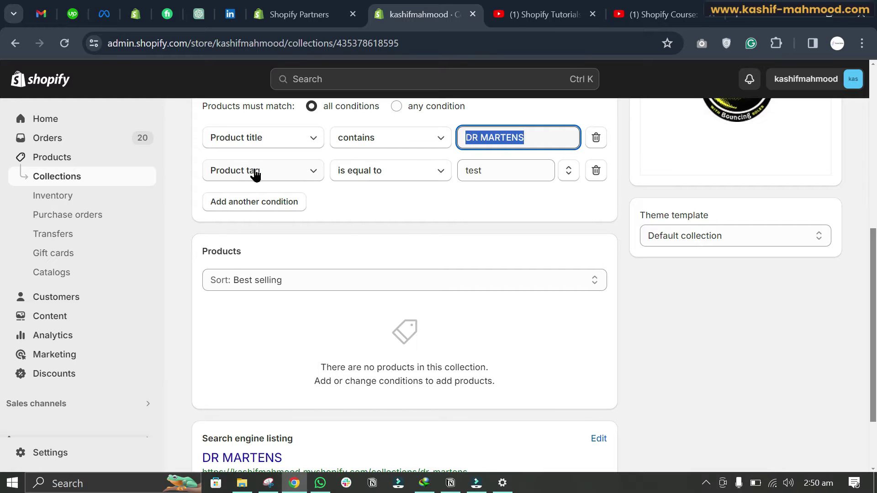
{"action": "double_click", "coordinate": [497, 168]}
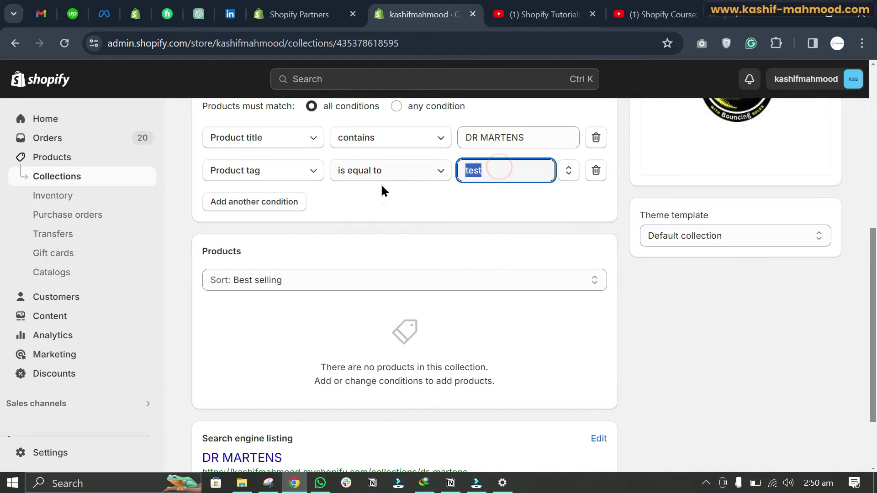
{"action": "scroll", "coordinate": [267, 187], "scroll_direction": "up", "scroll_amount": 3}
{"action": "scroll", "coordinate": [269, 194], "scroll_direction": "up", "scroll_amount": 5}
{"action": "left_click", "coordinate": [67, 159]}
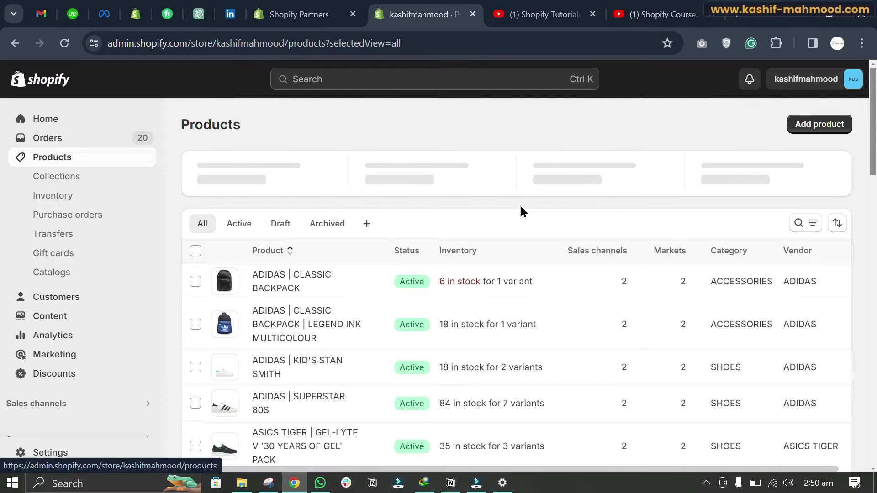
Step: Open the DR MARTENS | CAVENDISH 3-EYE SHOE BLACK product
{"action": "scroll", "coordinate": [384, 242], "scroll_direction": "down", "scroll_amount": 3}
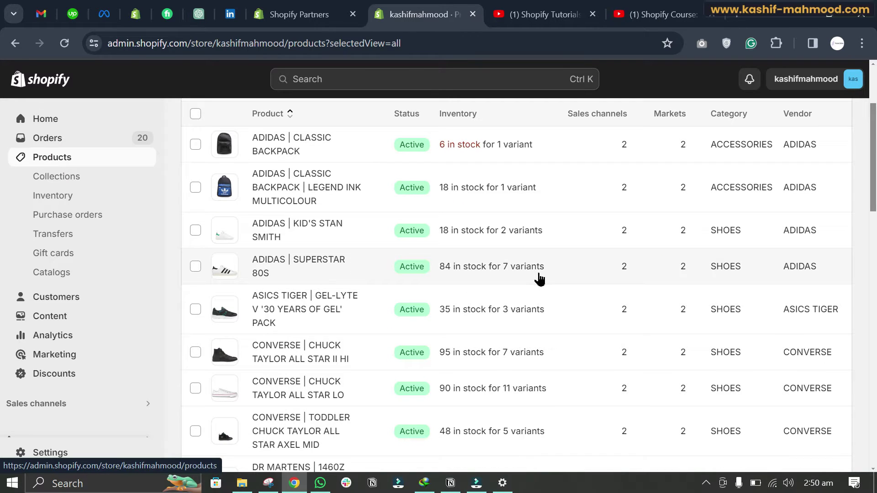
{"action": "scroll", "coordinate": [539, 279], "scroll_direction": "up", "scroll_amount": 3}
{"action": "scroll", "coordinate": [539, 278], "scroll_direction": "down", "scroll_amount": 7}
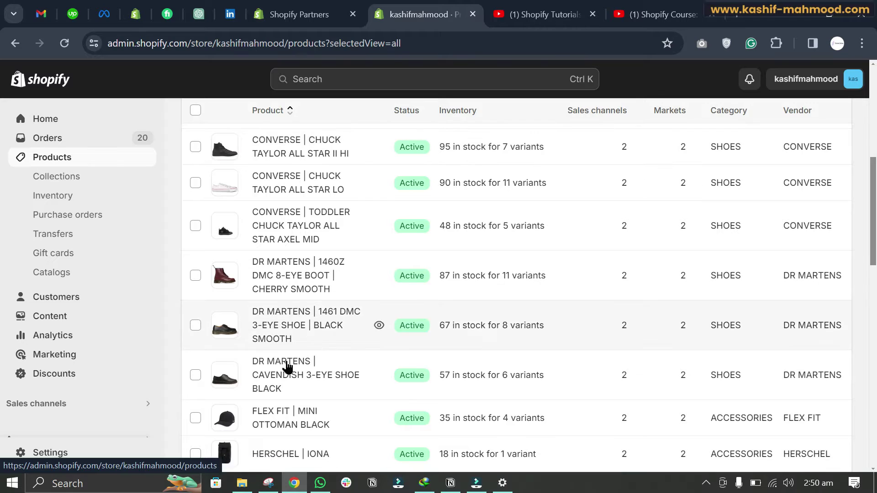
{"action": "left_click", "coordinate": [285, 364]}
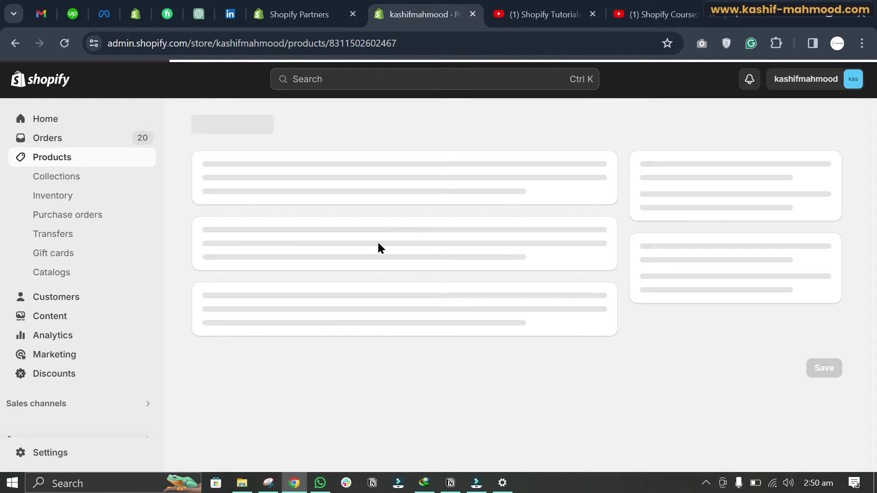
{"action": "scroll", "coordinate": [414, 204], "scroll_direction": "down", "scroll_amount": 1}
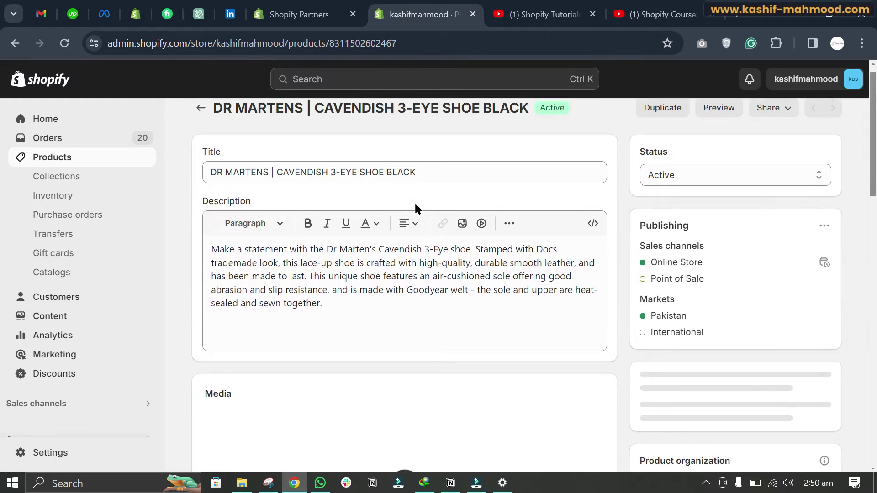
{"action": "left_click_drag", "start_coordinate": [268, 189], "coordinate": [200, 195]}
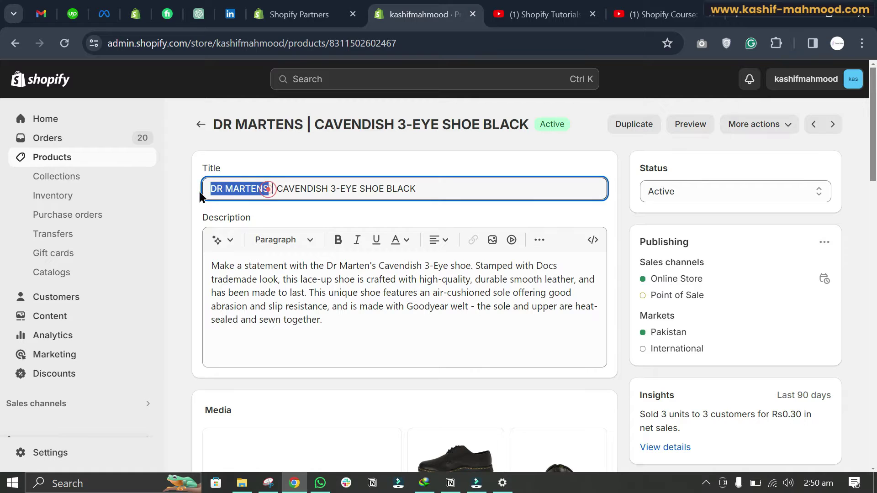
{"action": "scroll", "coordinate": [754, 305], "scroll_direction": "down", "scroll_amount": 5}
{"action": "scroll", "coordinate": [723, 322], "scroll_direction": "down", "scroll_amount": 3}
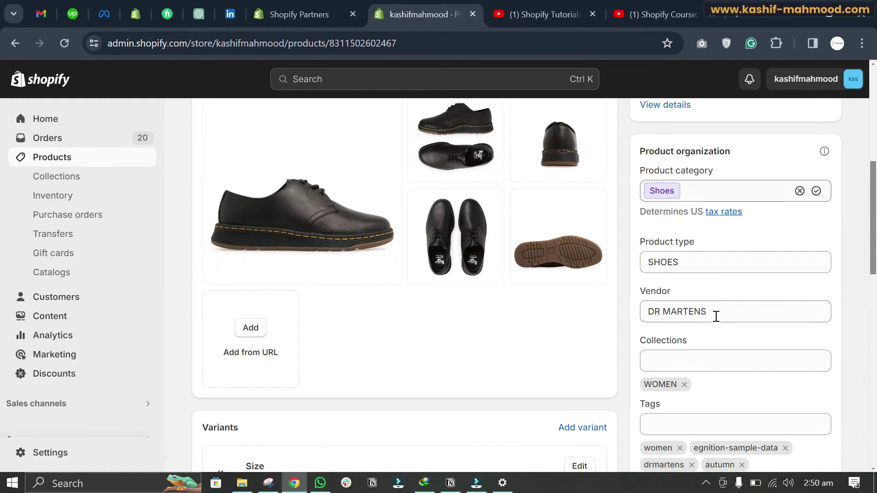
{"action": "scroll", "coordinate": [695, 366], "scroll_direction": "down", "scroll_amount": 3}
Step: Add the tag 'test' to the product and save it
{"action": "left_click", "coordinate": [675, 292]}
{"action": "type", "text": "test"}
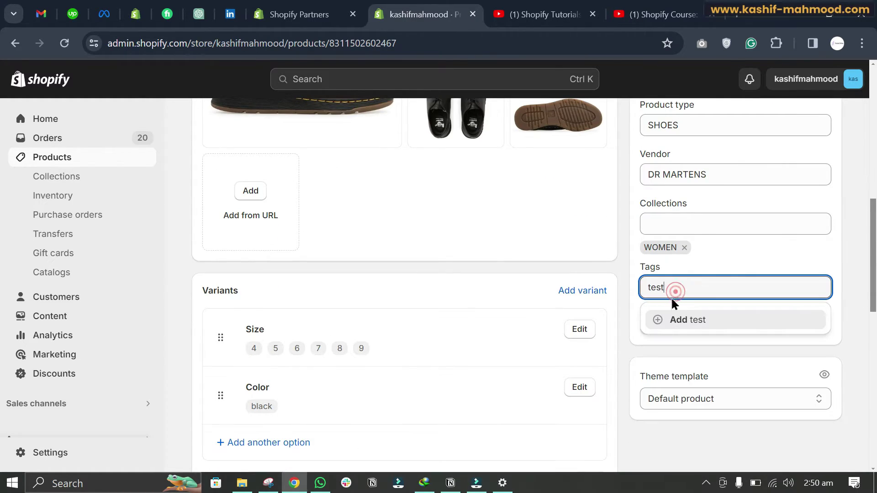
{"action": "left_click", "coordinate": [685, 323]}
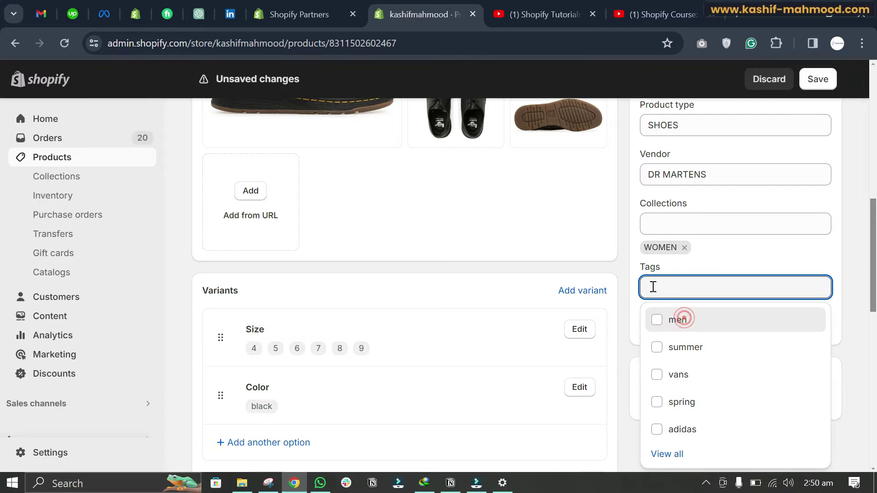
{"action": "left_click", "coordinate": [630, 302]}
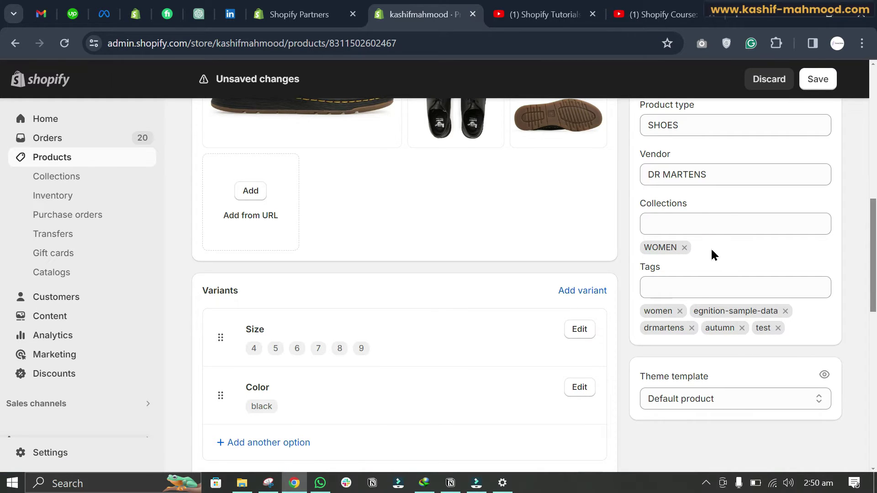
{"action": "left_click", "coordinate": [821, 84]}
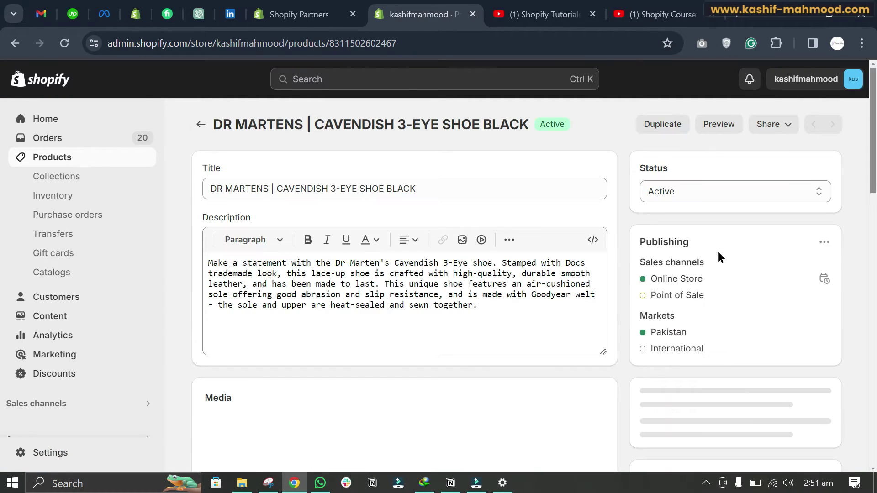
Step: Confirm the Cavendish shoe now lists the WOMEN and DR MARTENS collections alongside its test tag
{"action": "scroll", "coordinate": [702, 259], "scroll_direction": "down", "scroll_amount": 10}
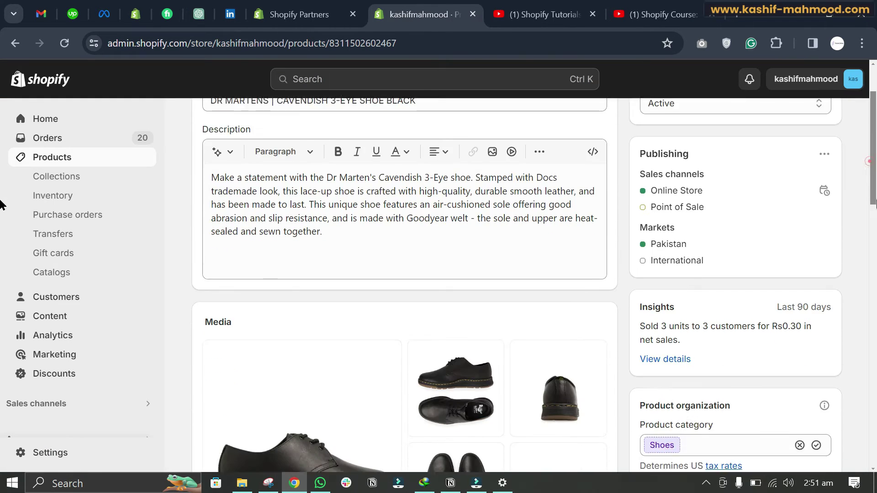
{"action": "left_click_drag", "start_coordinate": [873, 161], "coordinate": [873, 301]}
{"action": "mouse_move", "coordinate": [716, 280]}
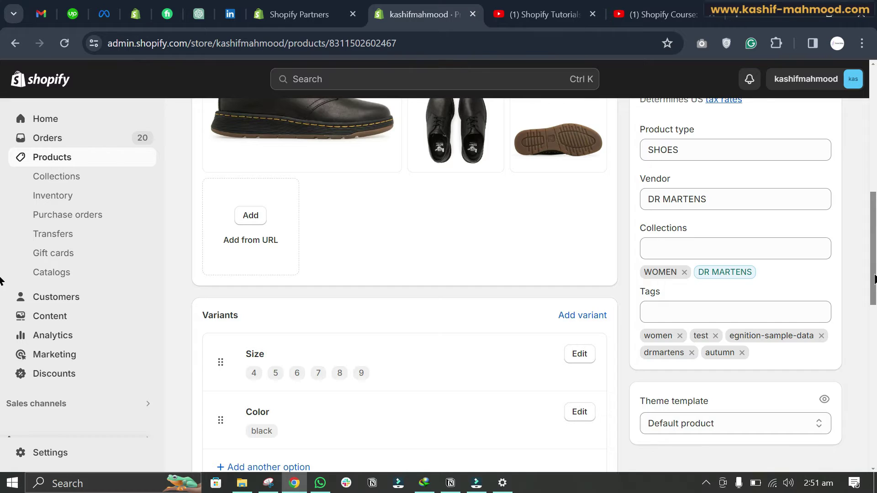
{"action": "scroll", "coordinate": [857, 162], "scroll_direction": "up", "scroll_amount": 8}
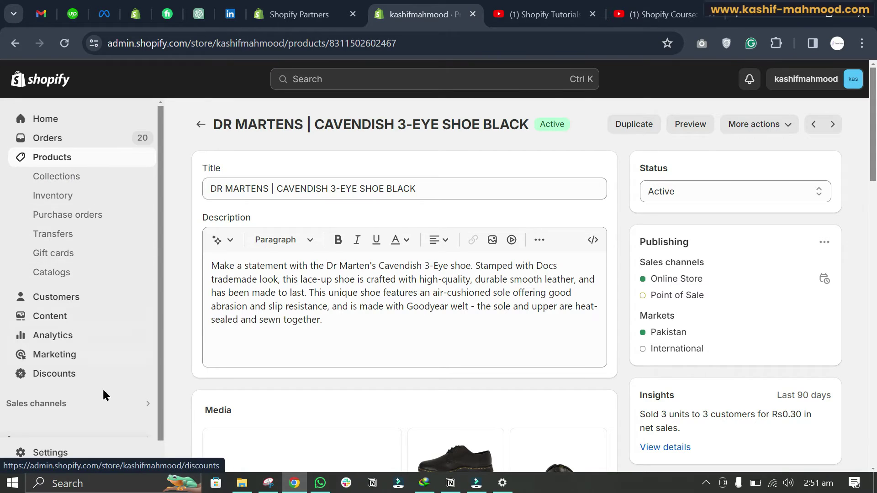
{"action": "scroll", "coordinate": [96, 379], "scroll_direction": "down", "scroll_amount": 1}
{"action": "left_click", "coordinate": [117, 377]}
{"action": "left_click", "coordinate": [166, 169]}
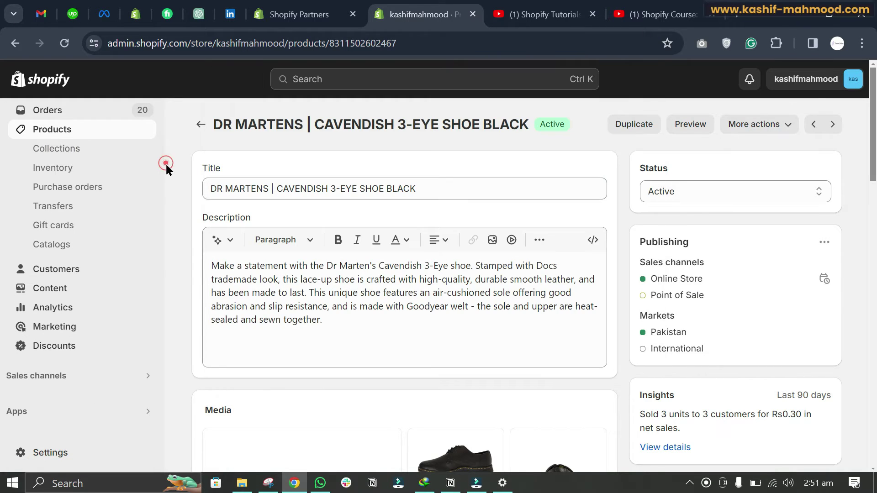
Step: From Online Store Themes, open the live storefront's 30-product catalog, then return to the admin
{"action": "left_click", "coordinate": [77, 376]}
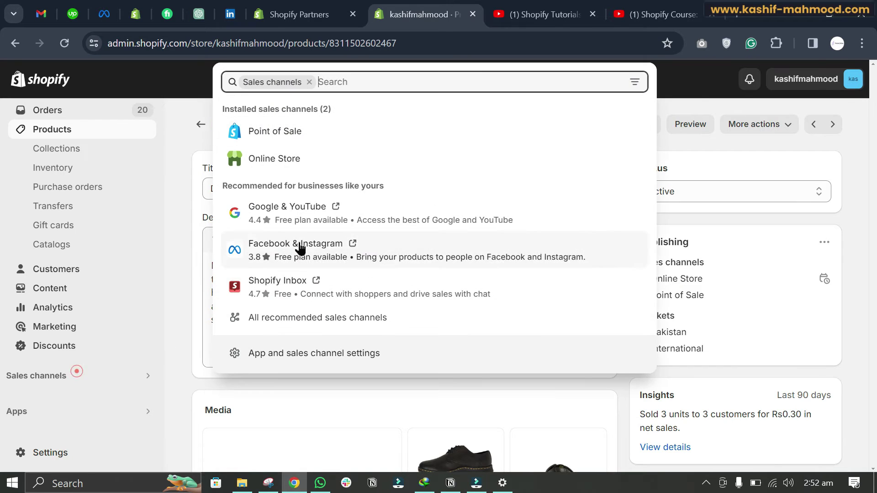
{"action": "left_click", "coordinate": [276, 161]}
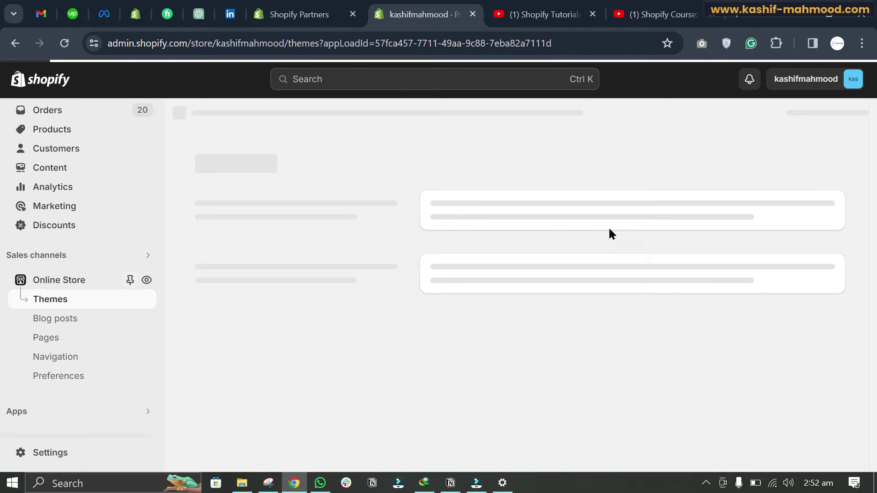
{"action": "left_click", "coordinate": [146, 280]}
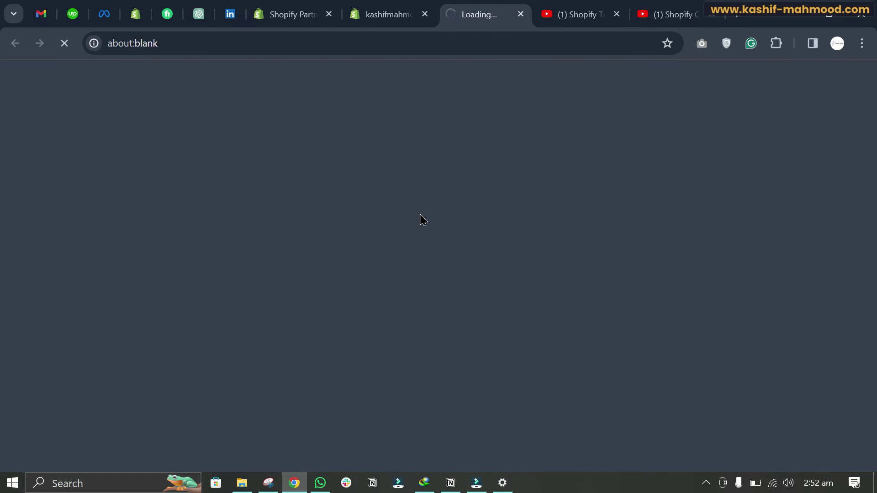
{"action": "scroll", "coordinate": [415, 195], "scroll_direction": "down", "scroll_amount": 12}
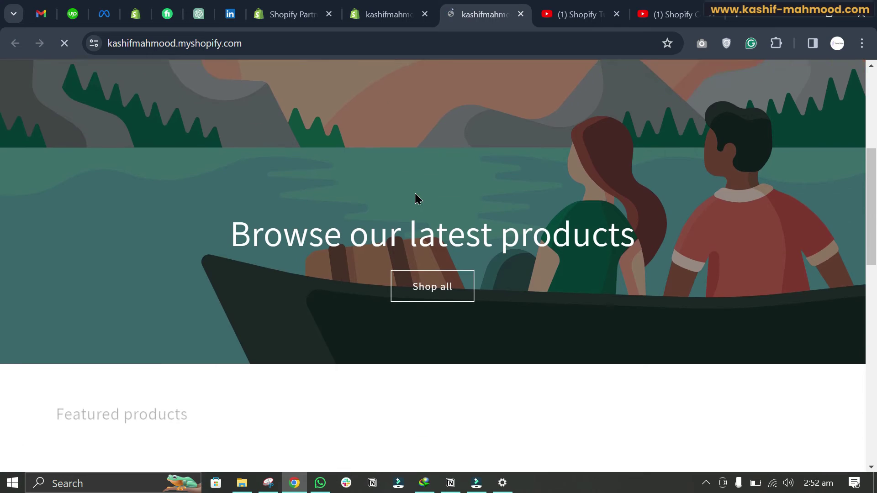
{"action": "scroll", "coordinate": [414, 191], "scroll_direction": "down", "scroll_amount": 8}
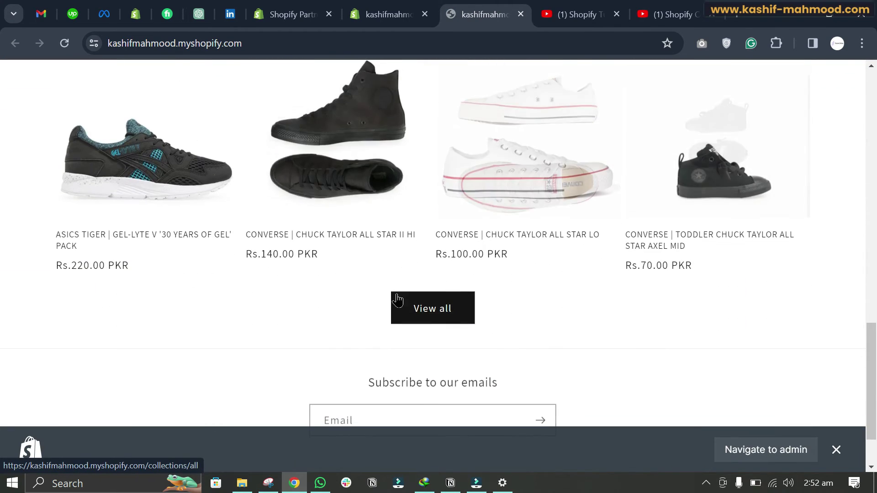
{"action": "left_click", "coordinate": [431, 308]}
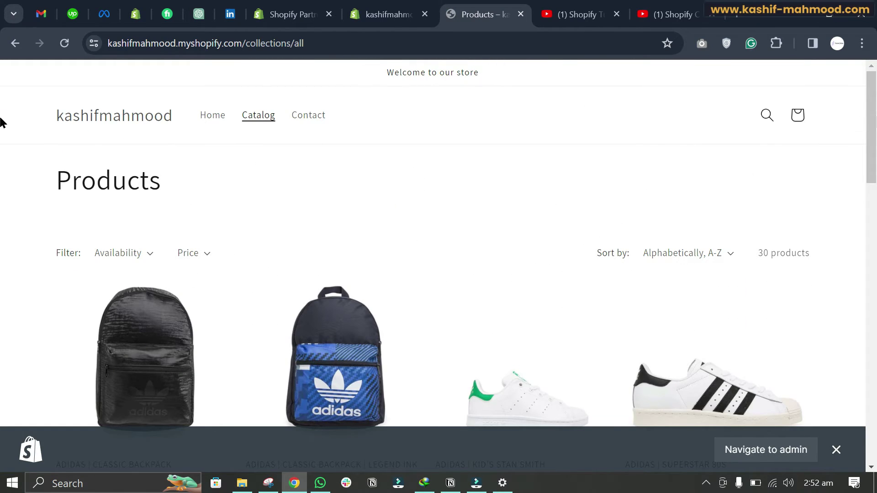
{"action": "scroll", "coordinate": [2, 206], "scroll_direction": "down", "scroll_amount": 15}
{"action": "scroll", "coordinate": [864, 185], "scroll_direction": "up", "scroll_amount": 15}
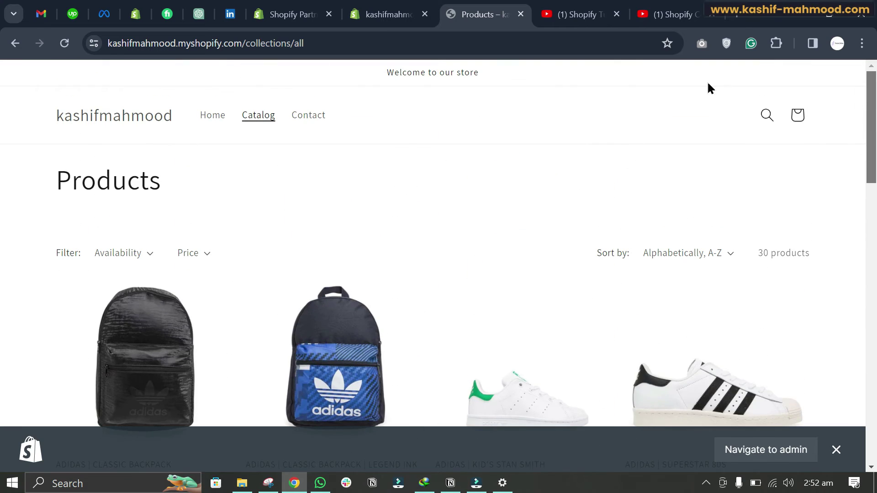
{"action": "left_click", "coordinate": [388, 14]}
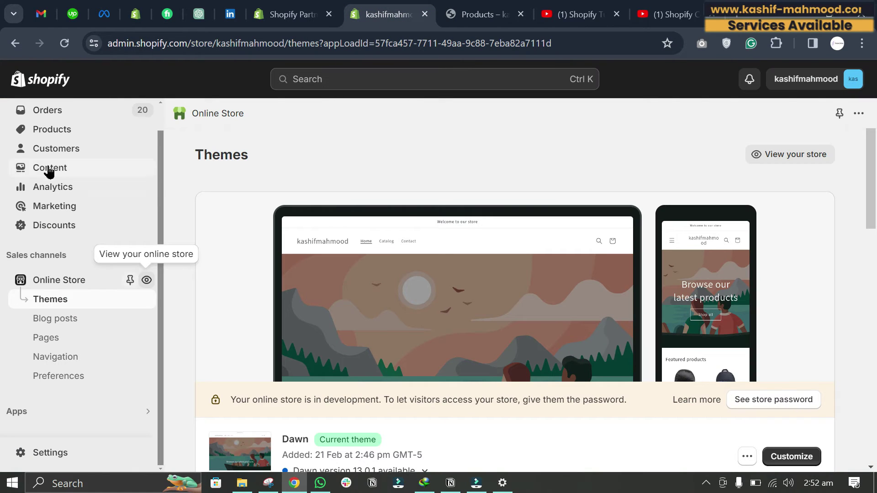
Step: Open ADIDAS | SUPERSTAR 80S and switch its status to Draft, then back to Active
{"action": "left_click", "coordinate": [48, 130]}
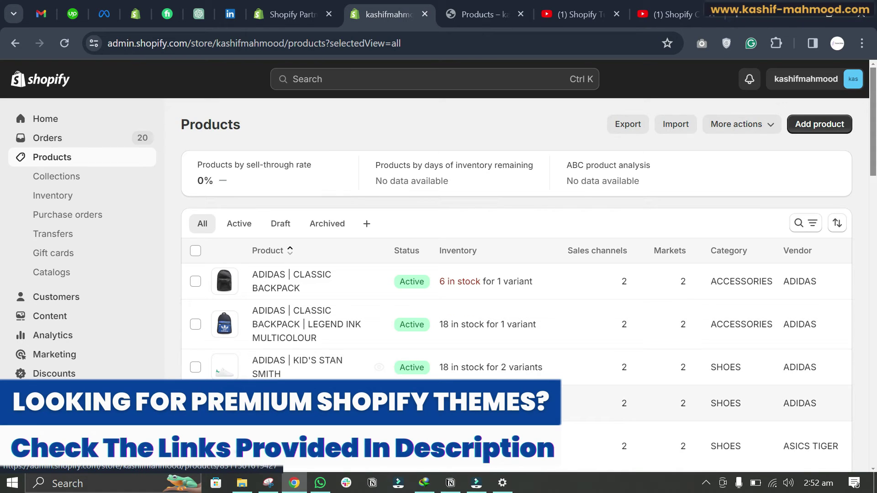
{"action": "left_click", "coordinate": [274, 402]}
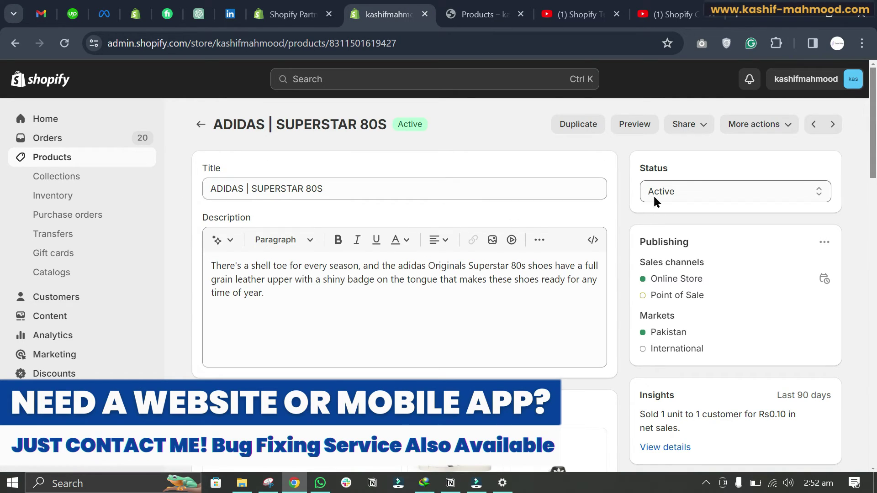
{"action": "left_click", "coordinate": [653, 194]}
{"action": "left_click", "coordinate": [659, 219]}
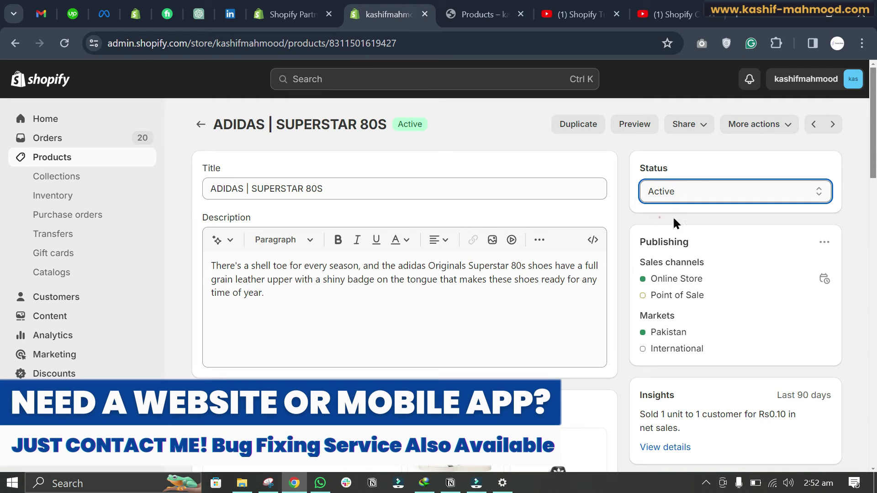
{"action": "left_click", "coordinate": [667, 194]}
{"action": "left_click", "coordinate": [657, 208]}
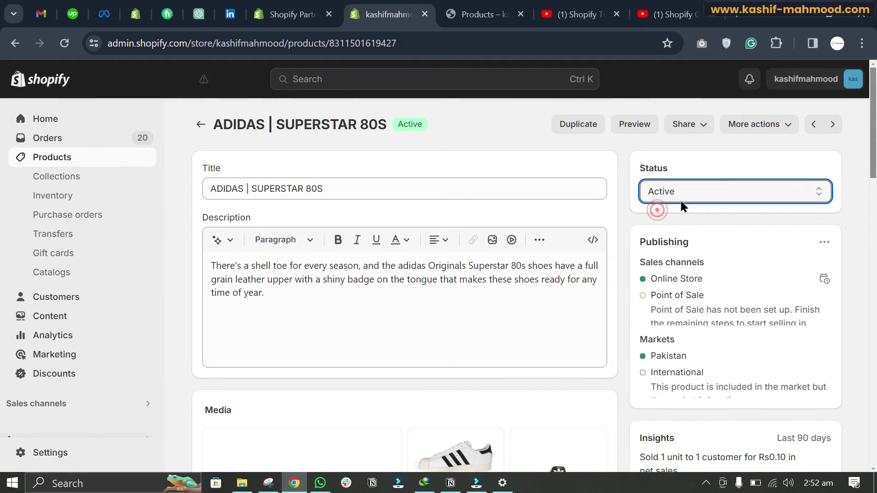
Step: Review its sales channels, leaving Online Store on unsaved, and return to the storefront catalog
{"action": "scroll", "coordinate": [747, 274], "scroll_direction": "down", "scroll_amount": 1}
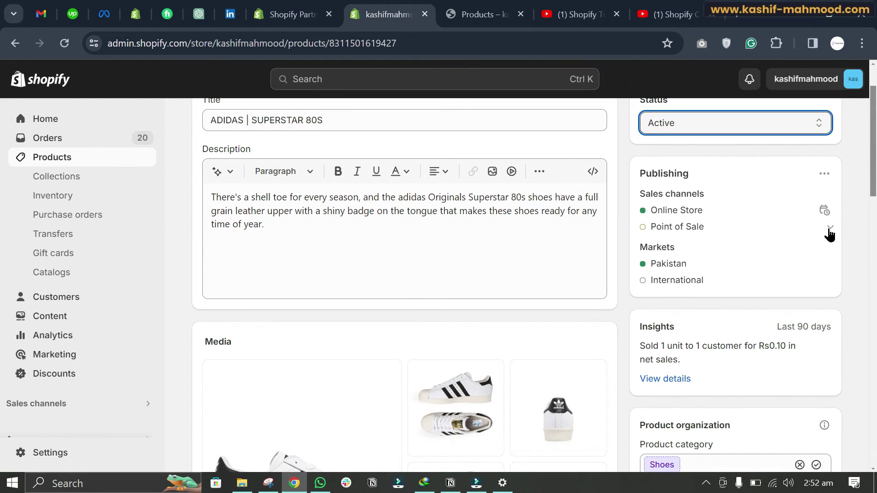
{"action": "left_click", "coordinate": [824, 174]}
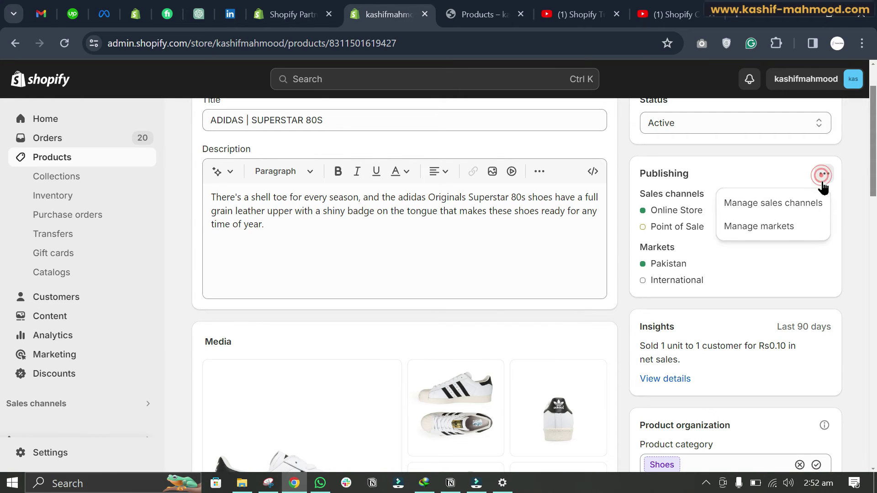
{"action": "left_click", "coordinate": [779, 200]}
{"action": "left_click", "coordinate": [790, 181]}
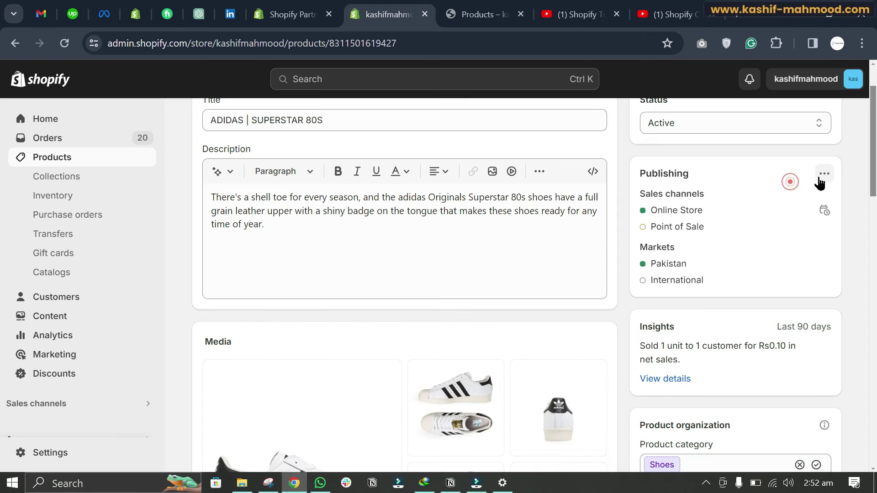
{"action": "left_click", "coordinate": [816, 175]}
{"action": "left_click", "coordinate": [746, 202]}
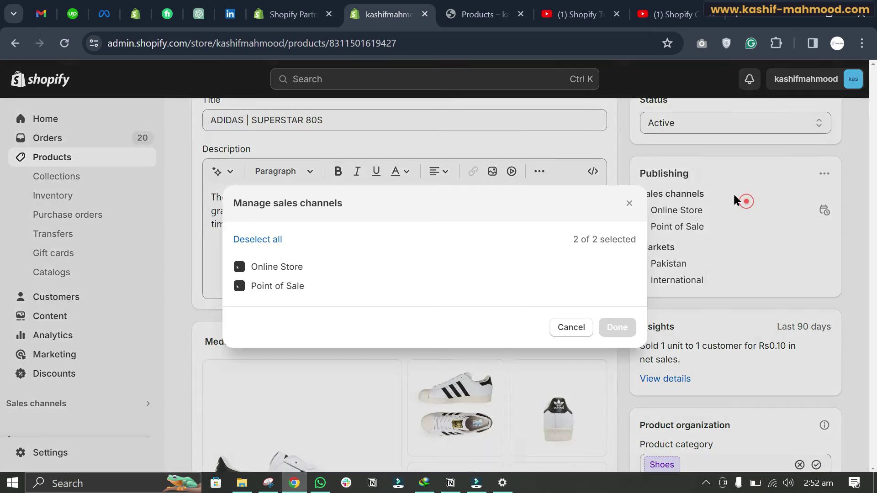
{"action": "left_click", "coordinate": [239, 267]}
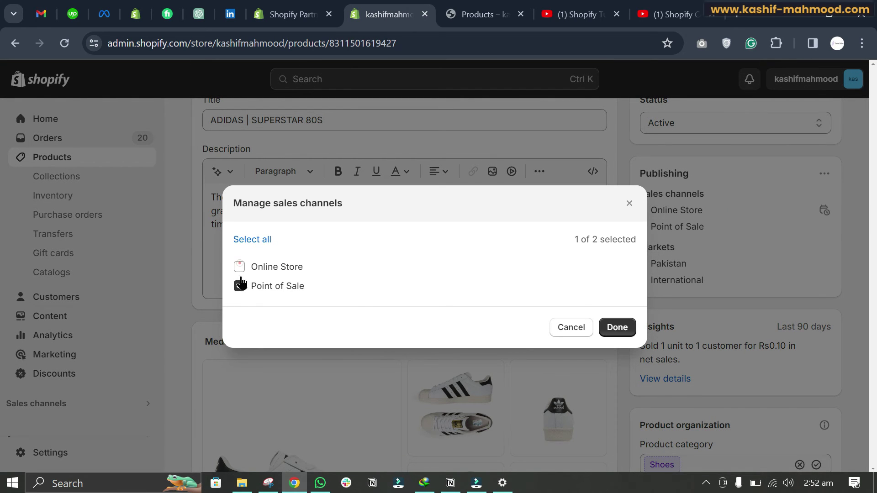
{"action": "left_click", "coordinate": [240, 267]}
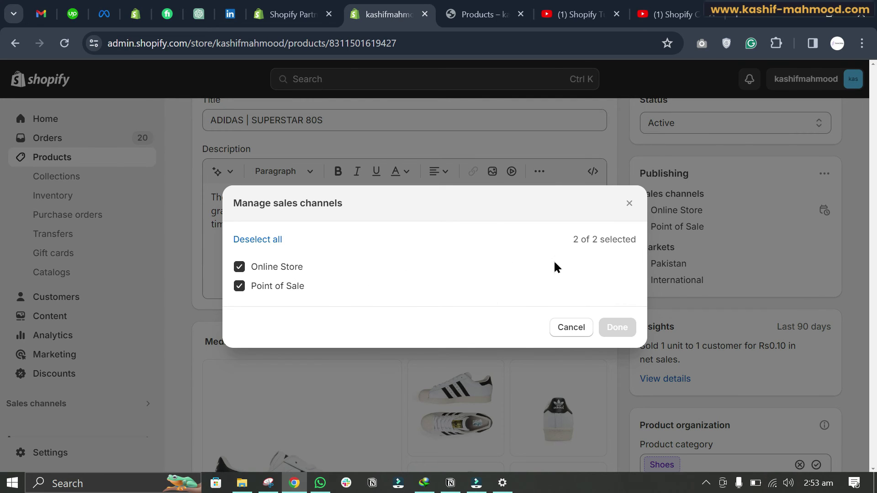
{"action": "left_click", "coordinate": [703, 280]}
{"action": "scroll", "coordinate": [729, 160], "scroll_direction": "up", "scroll_amount": 2}
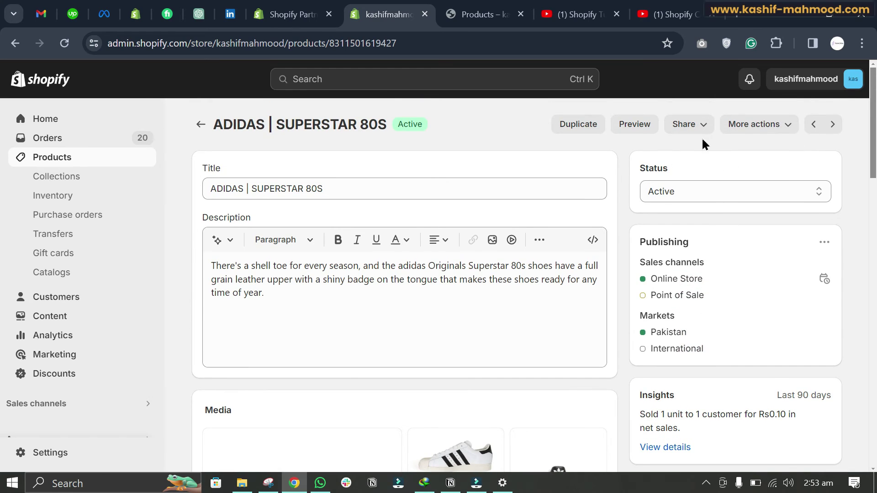
{"action": "left_click", "coordinate": [484, 14]}
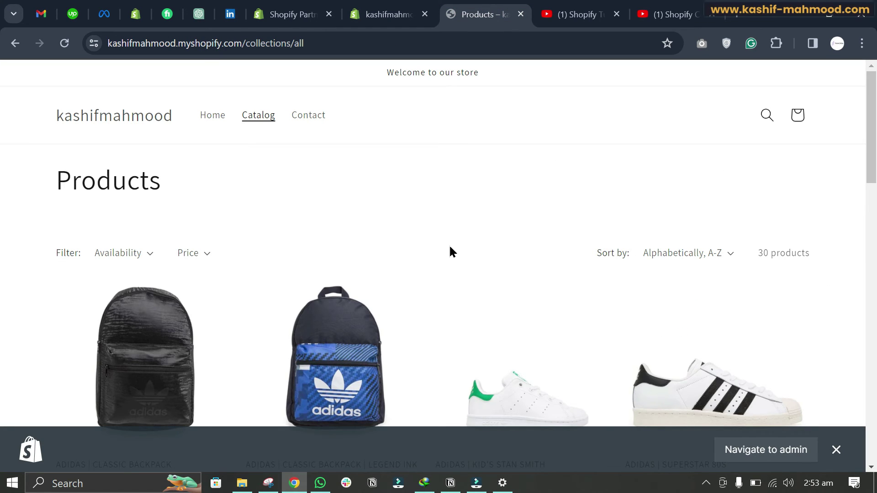
{"action": "scroll", "coordinate": [418, 238], "scroll_direction": "down", "scroll_amount": 3}
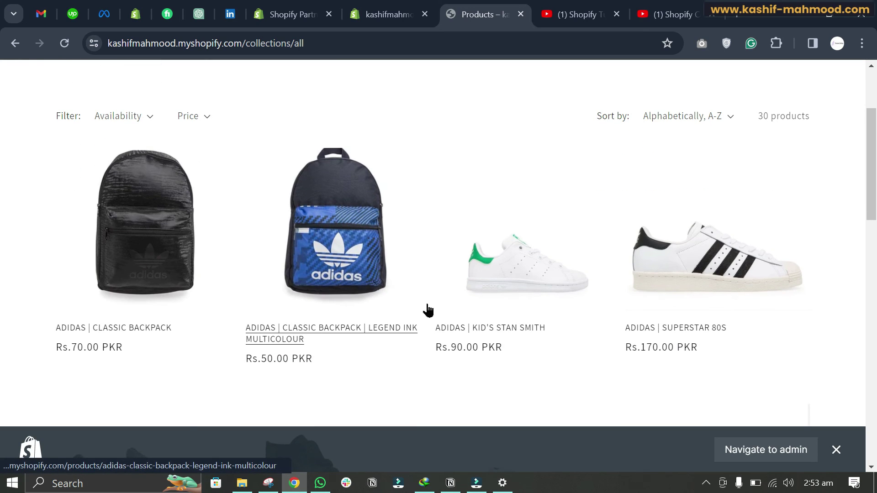
{"action": "scroll", "coordinate": [433, 313], "scroll_direction": "up", "scroll_amount": 3}
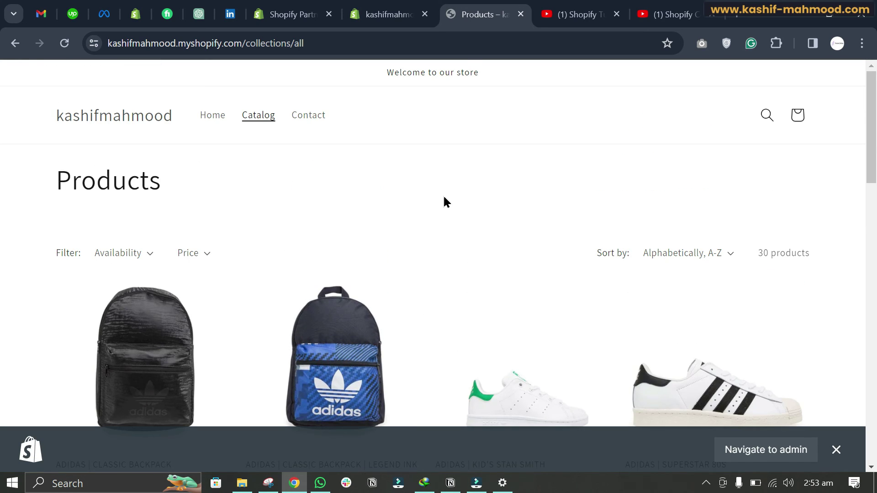